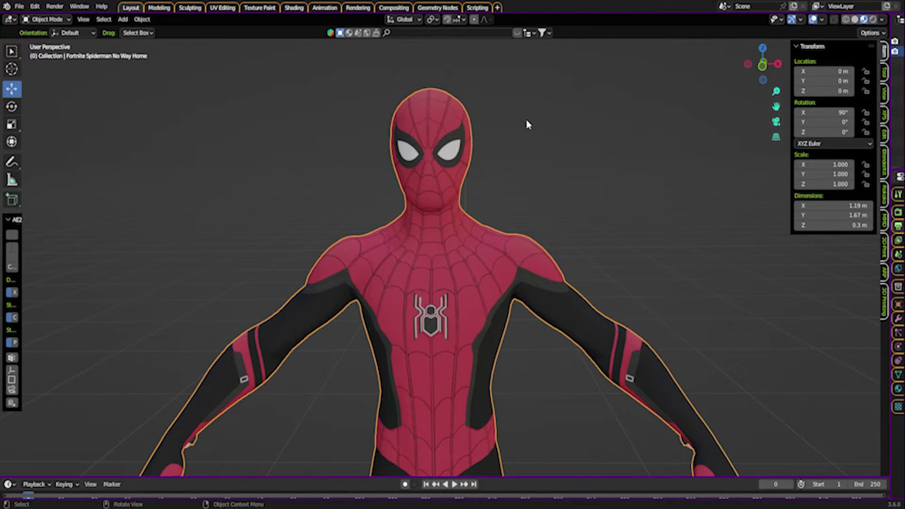
Step: Load the selected Spider-Man mesh into Auto-Rig Pro Smart with Full Body detection
middle_click_drag(528, 124, 546, 123)
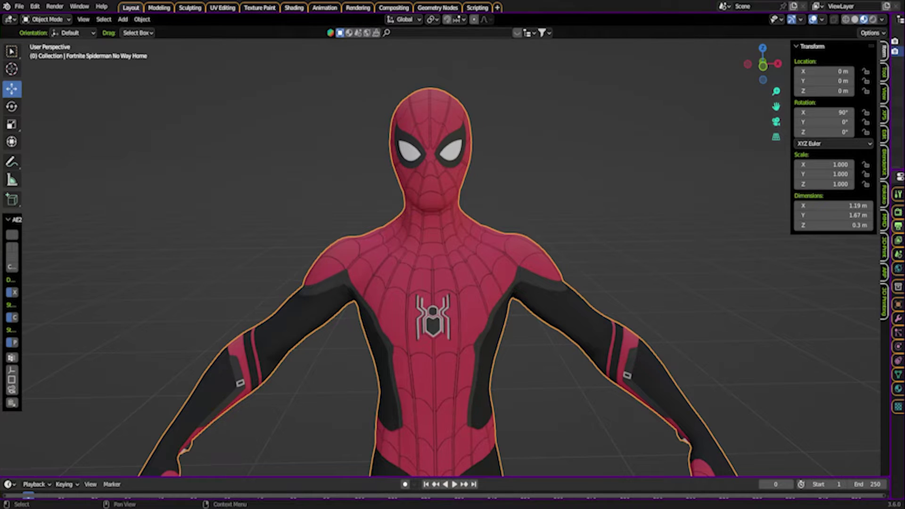
left_click(884, 278)
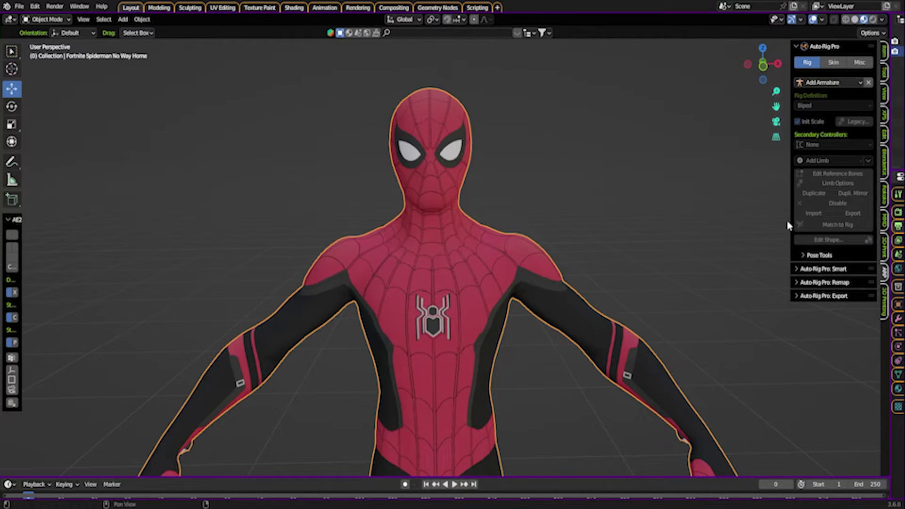
left_click(809, 270)
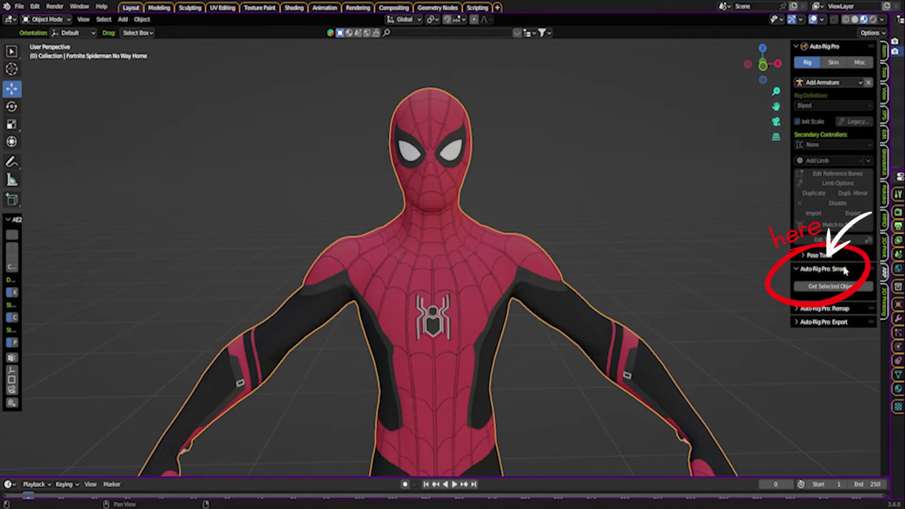
left_click(825, 287)
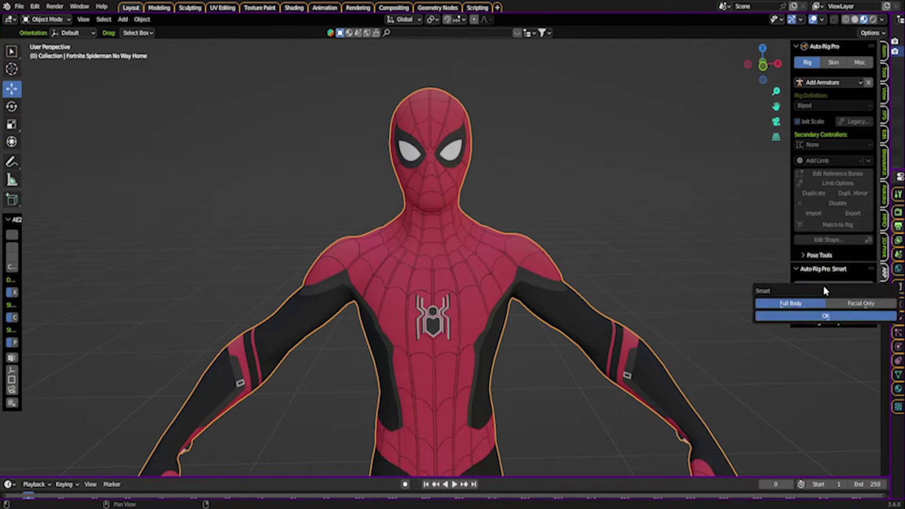
left_click(796, 318)
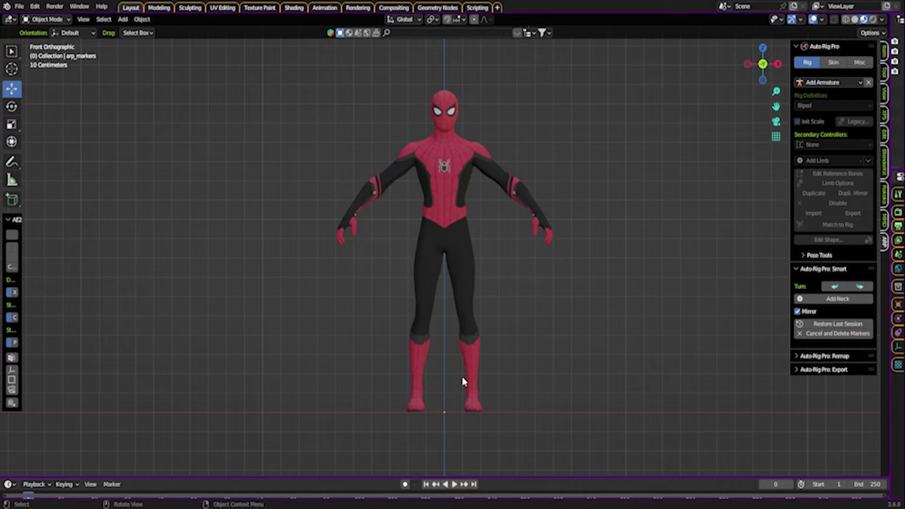
scroll(455, 415, "up", 2)
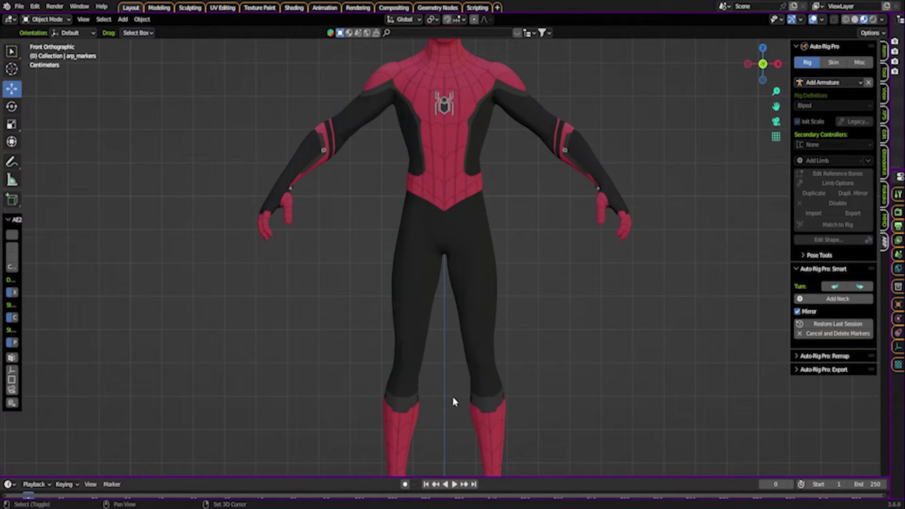
middle_click_drag(452, 400, 450, 220, "shift")
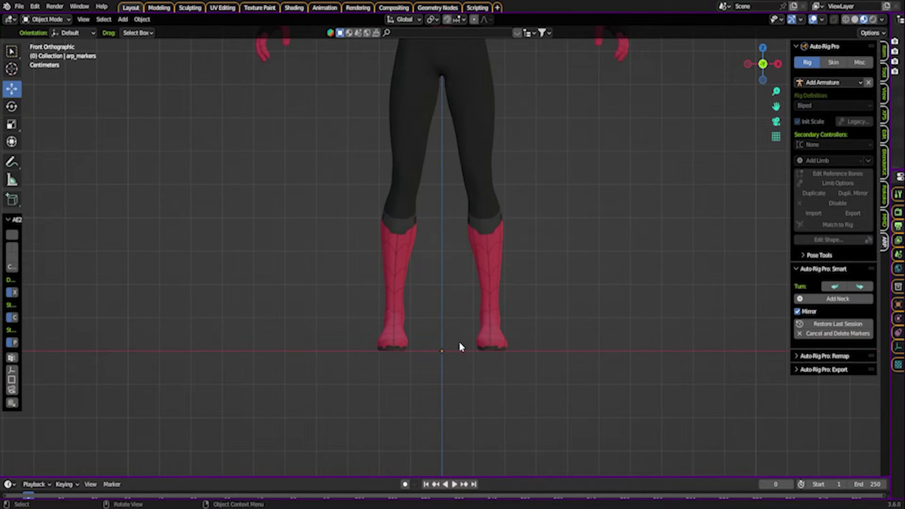
scroll(459, 92, "down", 2)
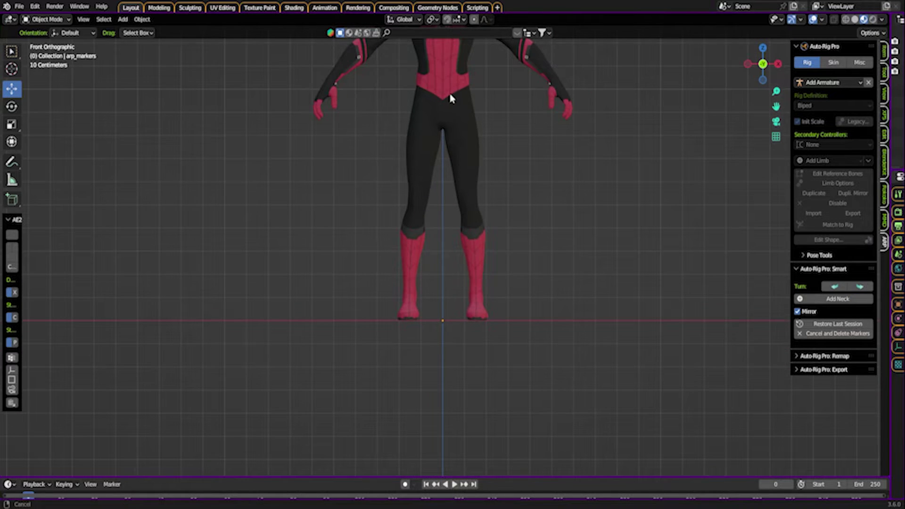
middle_click_drag(450, 95, 454, 245, "shift")
scroll(466, 205, "up", 2)
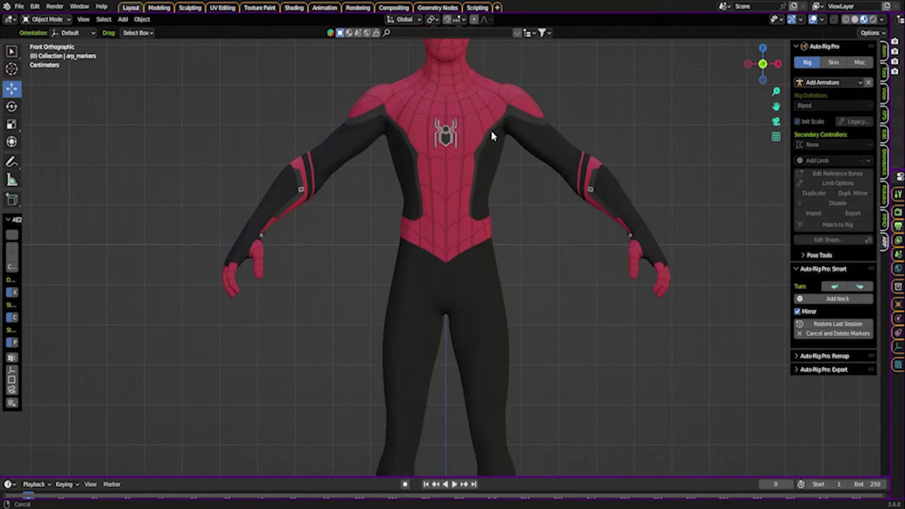
middle_click_drag(493, 135, 493, 260, "shift")
scroll(493, 176, "up", 3)
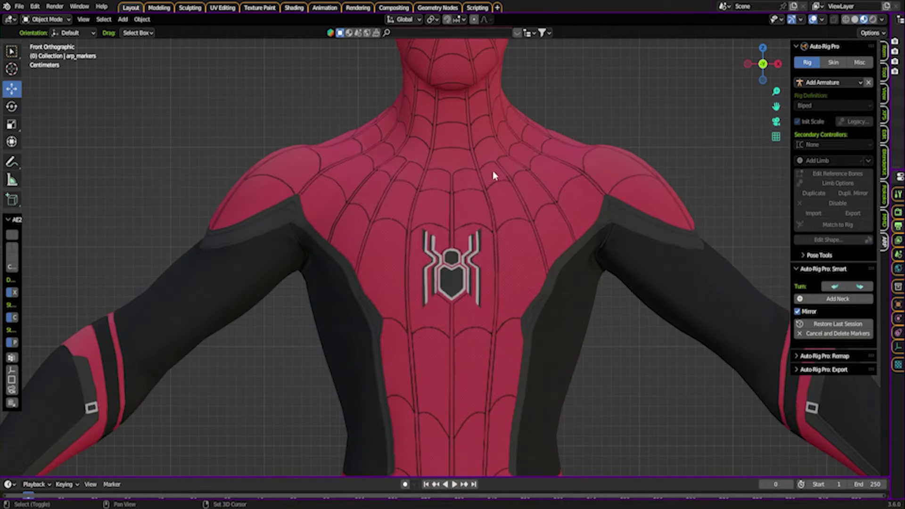
scroll(501, 170, "up", 2)
middle_click_drag(501, 170, 488, 305, "shift")
scroll(488, 305, "down", 1)
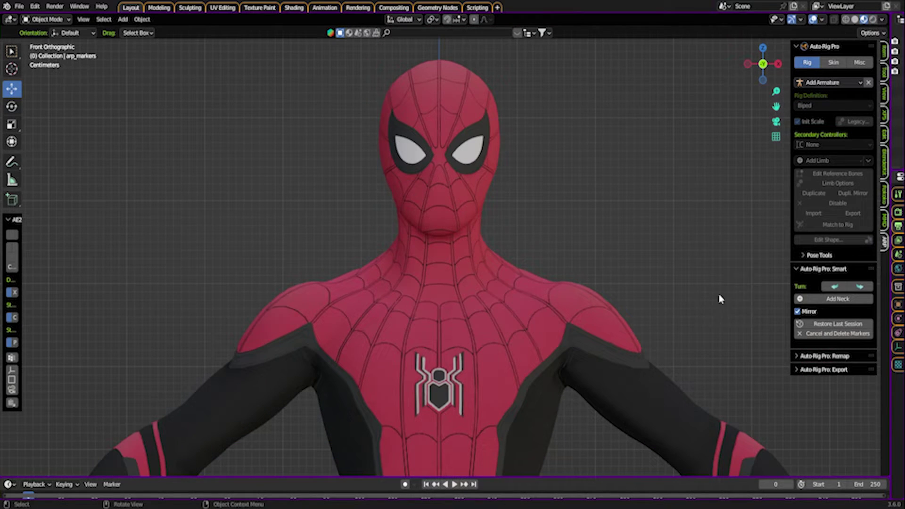
Step: Place the neck and chin markers on Spider-Man
left_click(839, 300)
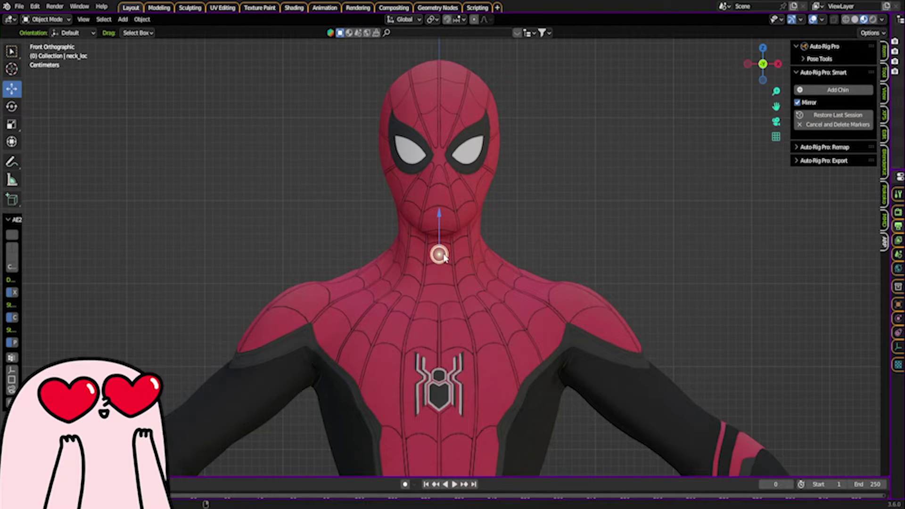
left_click(438, 254)
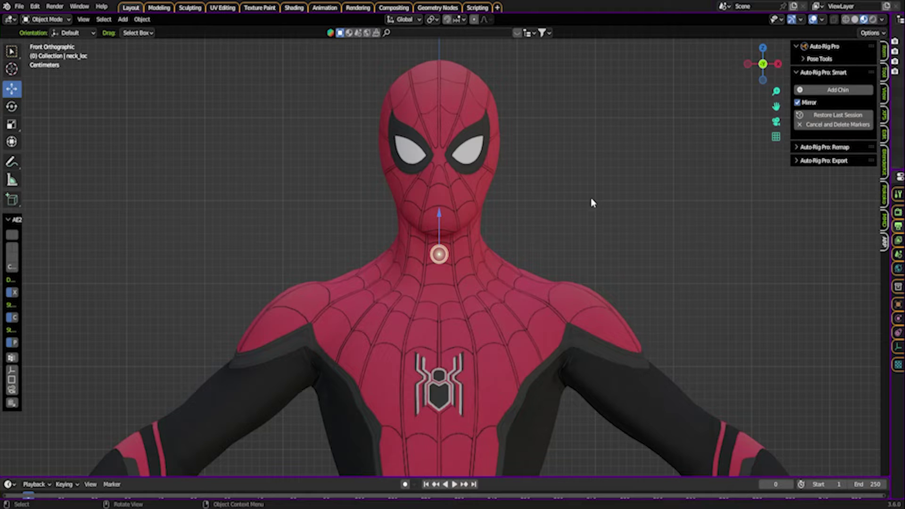
left_click(836, 89)
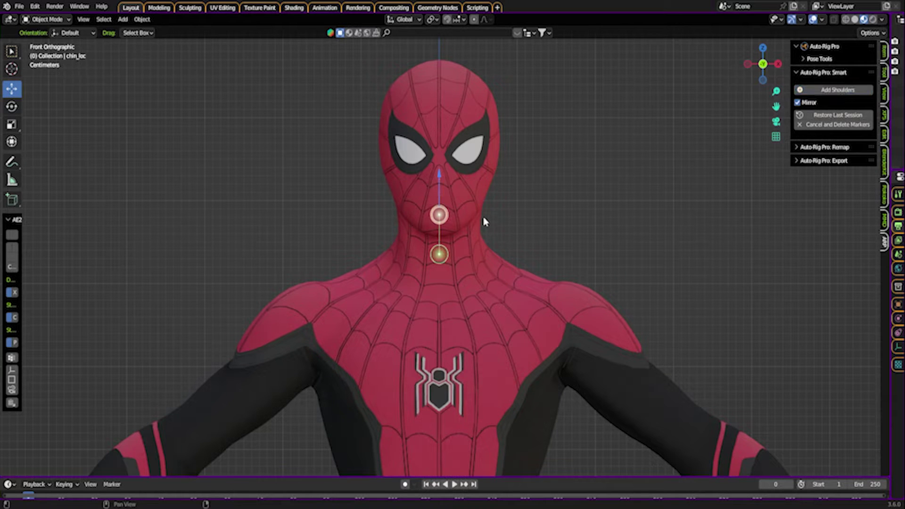
left_click(479, 229)
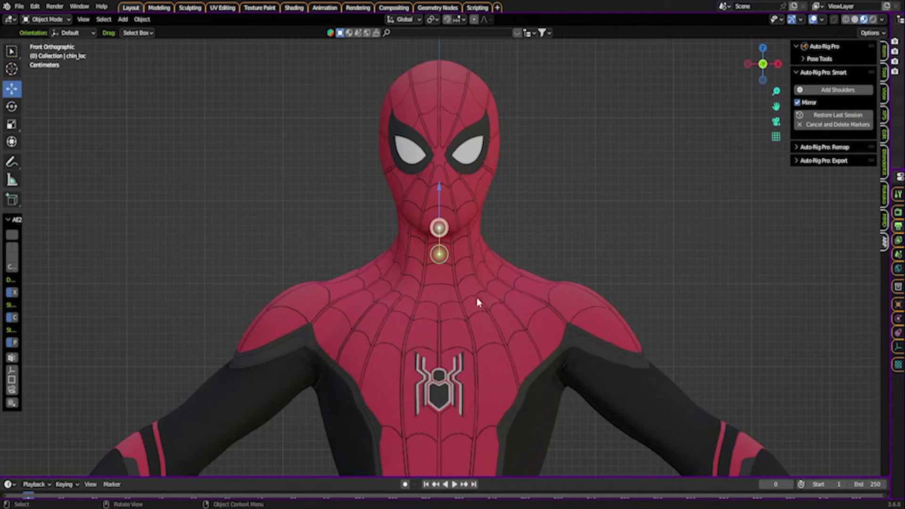
Step: Place mirrored markers on both shoulders and both wrists
scroll(480, 339, "down", 4)
middle_click_drag(476, 382, 460, 309, "shift")
left_click(821, 91)
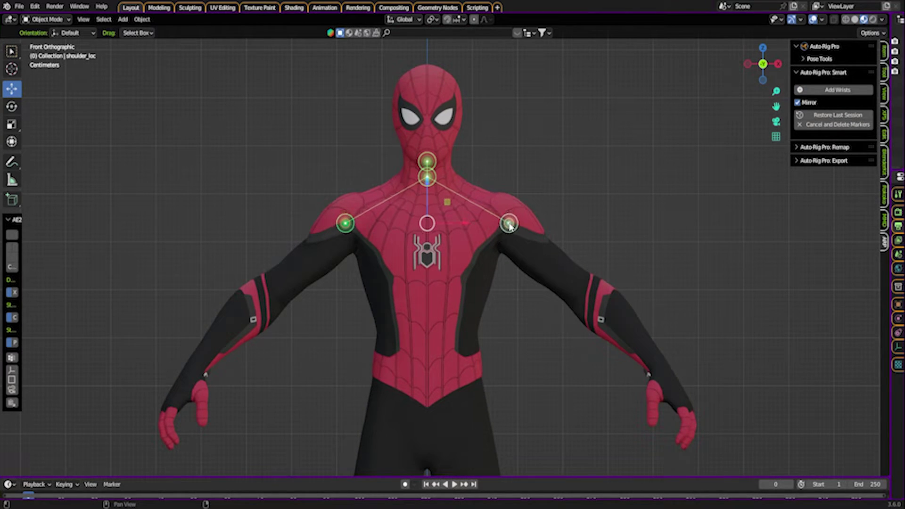
left_click(509, 225)
left_click(837, 89)
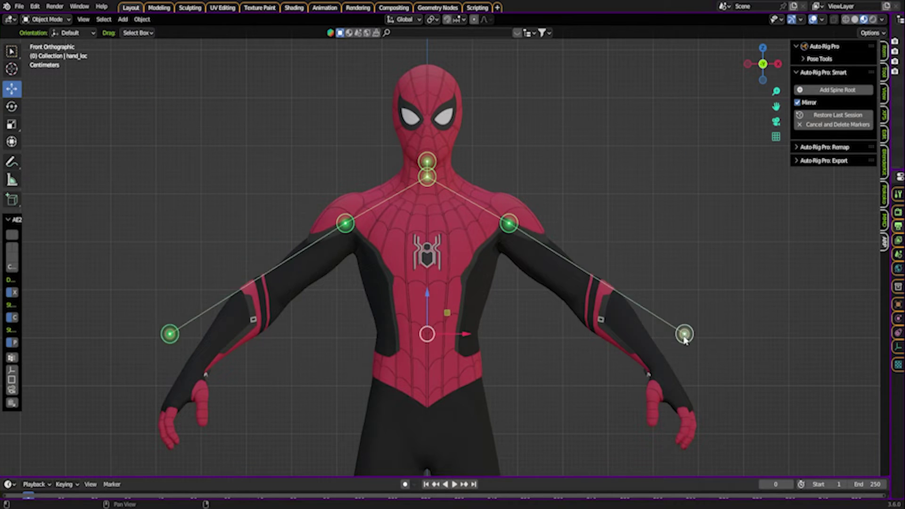
left_click(659, 369)
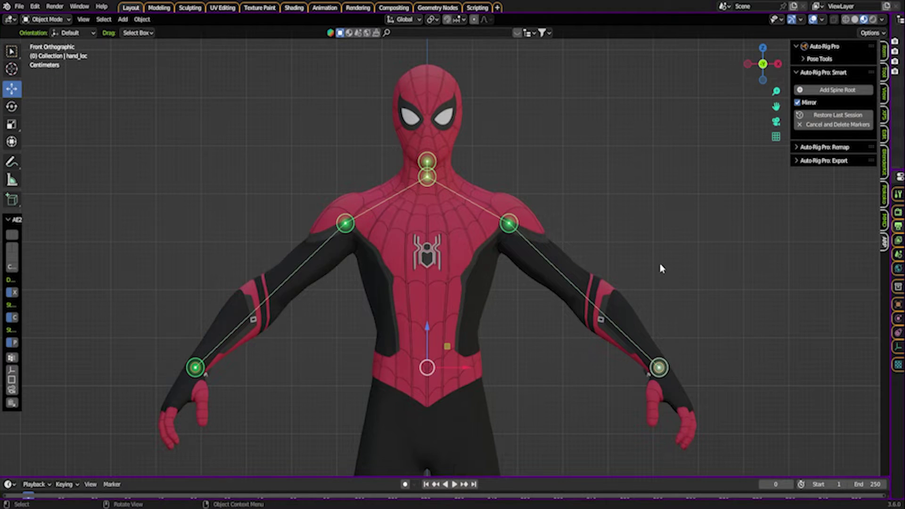
Step: Place the spine root marker at the hips
middle_click_drag(476, 389, 528, 126, "shift")
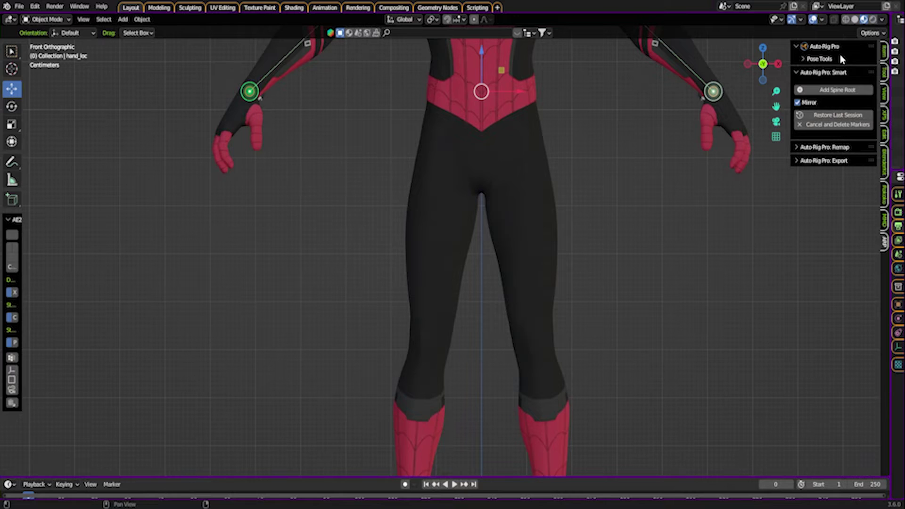
left_click(837, 89)
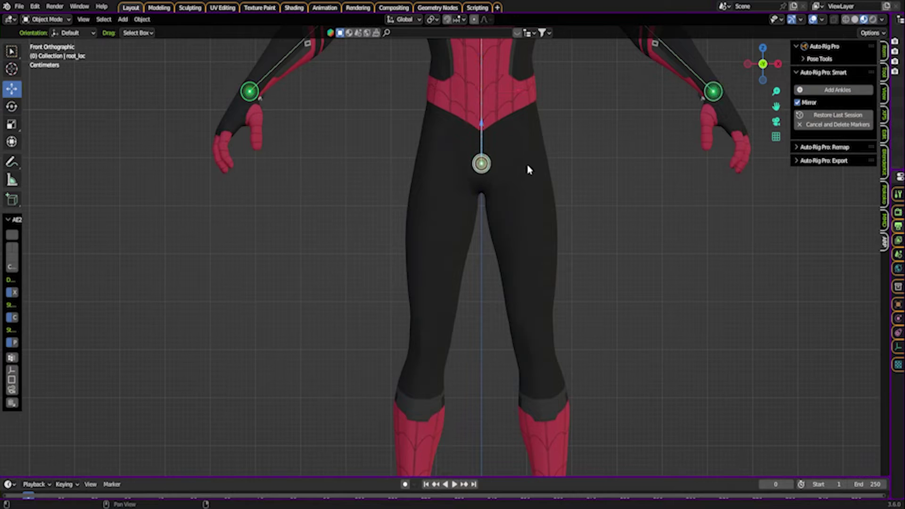
left_click(503, 188)
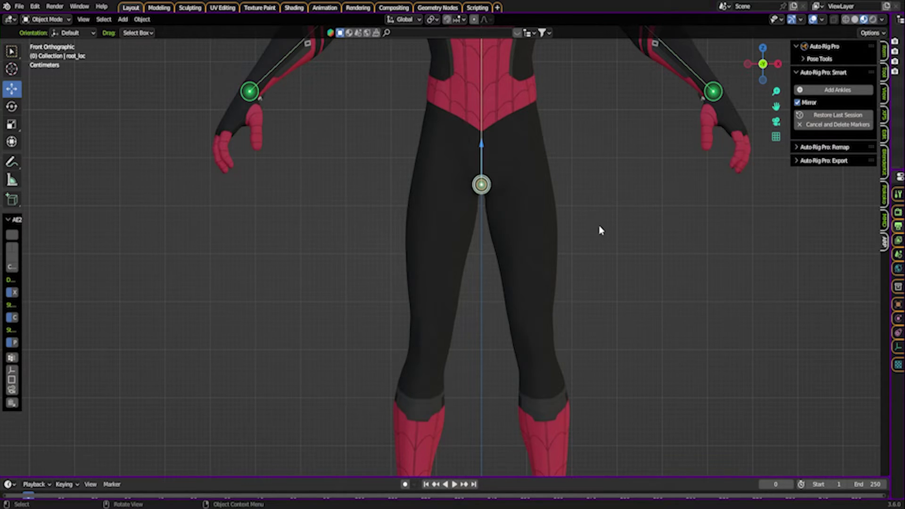
scroll(600, 229, "up", 1)
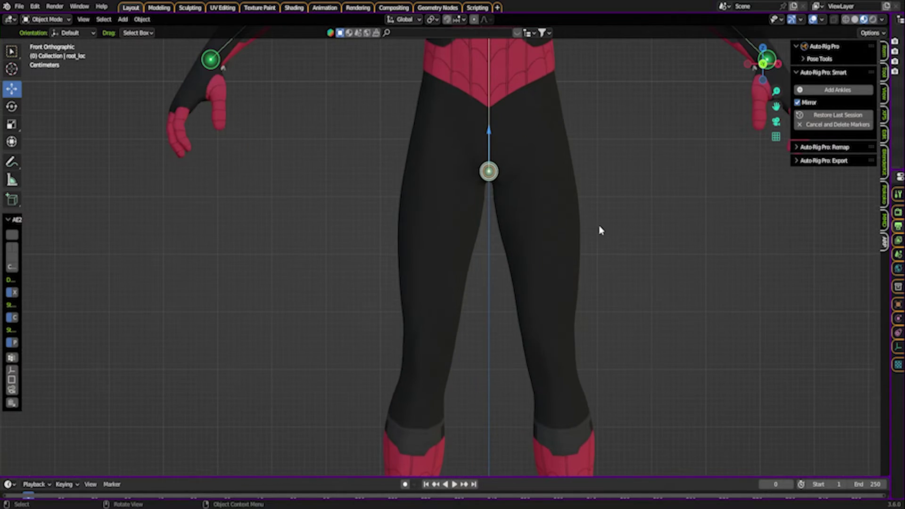
left_click(12, 107)
scroll(695, 232, "down", 3)
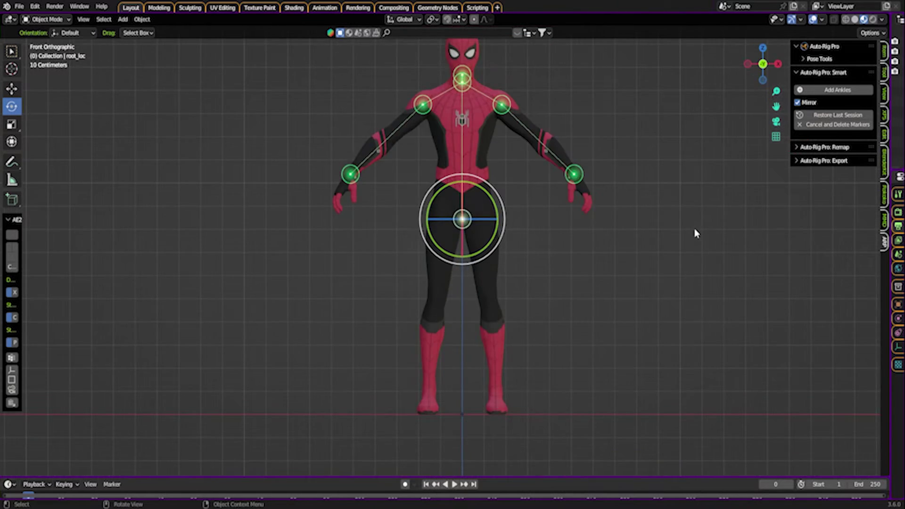
scroll(694, 232, "up", 3)
scroll(753, 214, "up", 1)
scroll(716, 364, "down", 1)
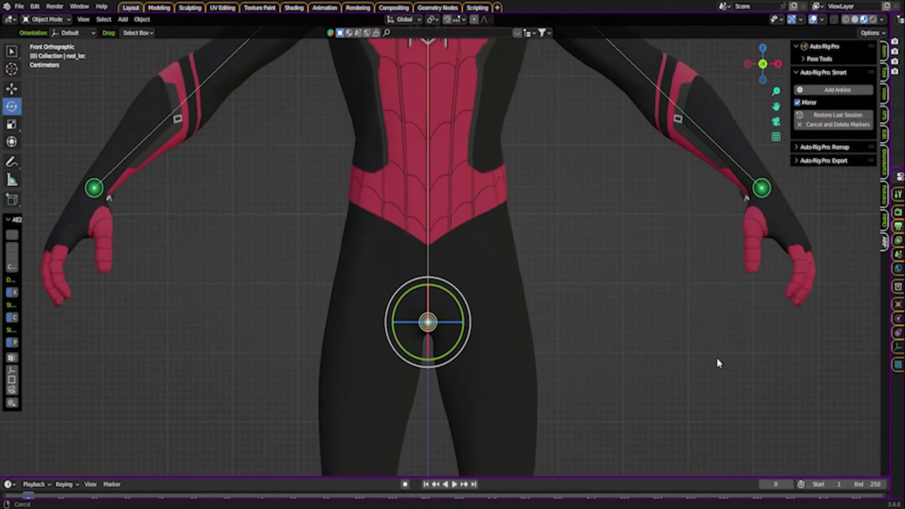
scroll(705, 303, "up", 1)
left_click(14, 92)
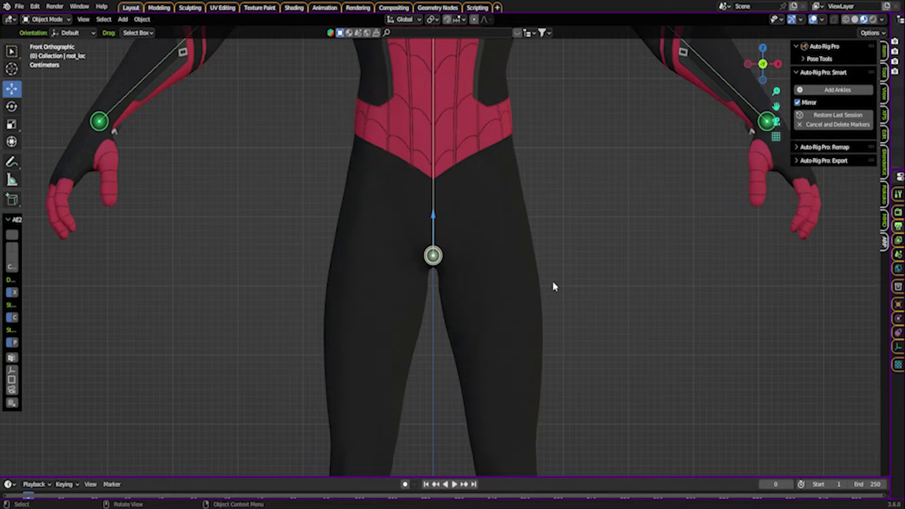
middle_click_drag(575, 335, 575, 242, "shift")
scroll(580, 355, "down", 1)
middle_click_drag(589, 367, 592, 253, "shift")
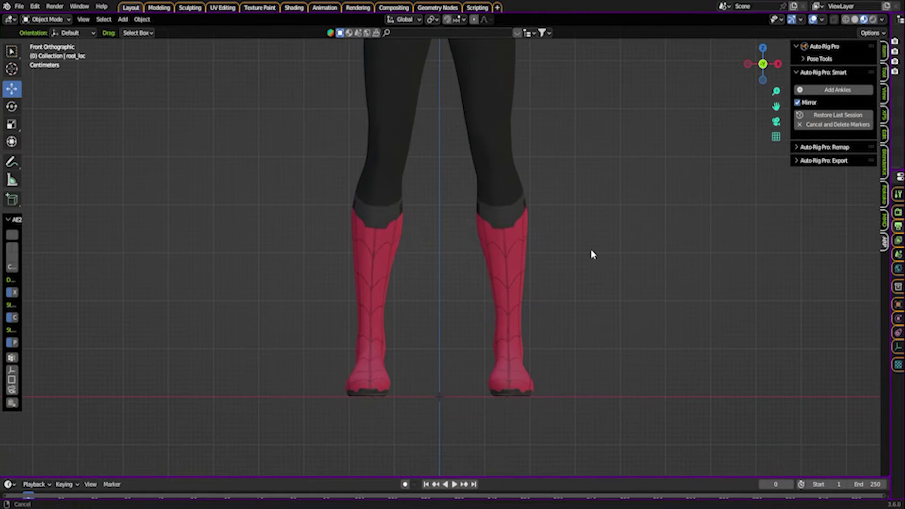
Step: Place ankle markers on both boots
left_click(835, 91)
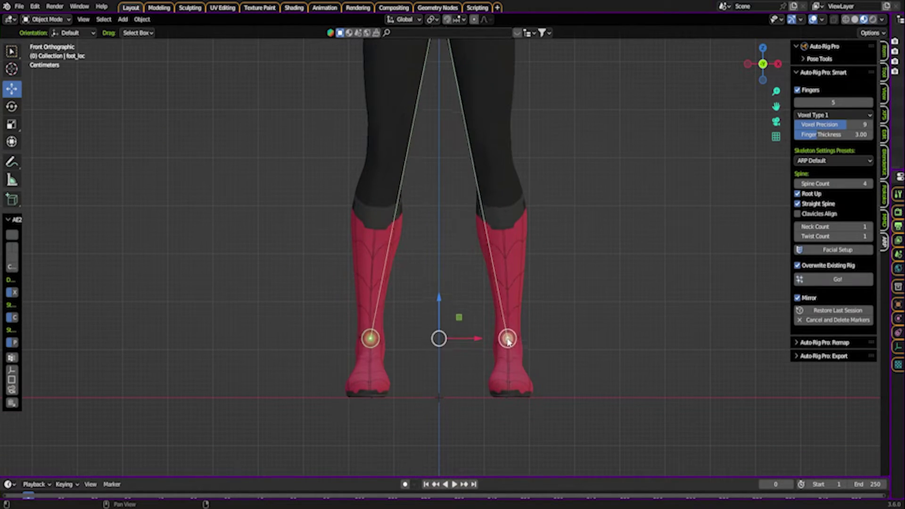
left_click(510, 338)
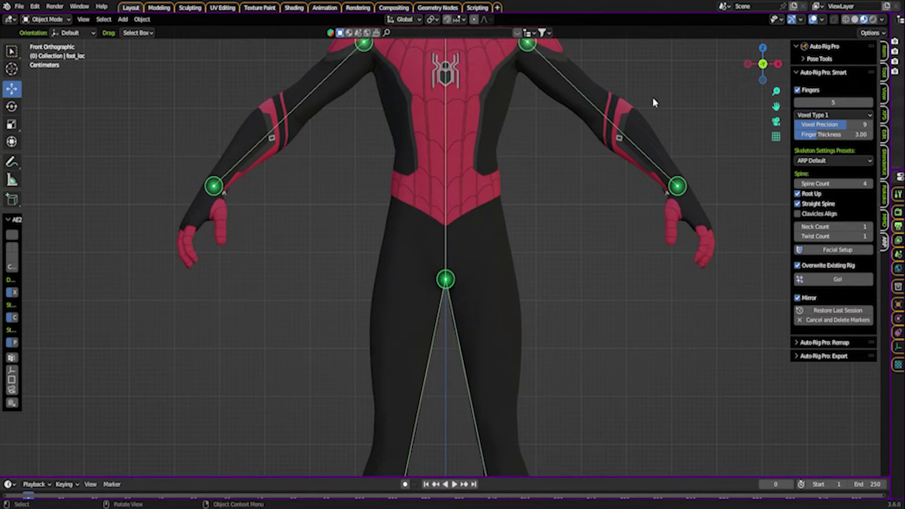
middle_click_drag(533, 135, 539, 270, "shift")
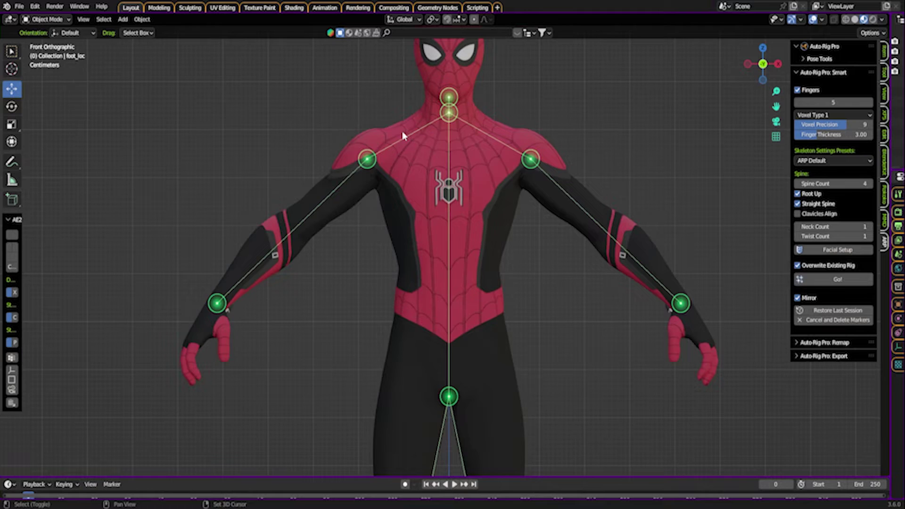
Step: Uncheck Fingers in the Smart settings so no finger bones are detected
scroll(404, 127, "up", 3, "shift")
scroll(471, 188, "down", 8, "shift")
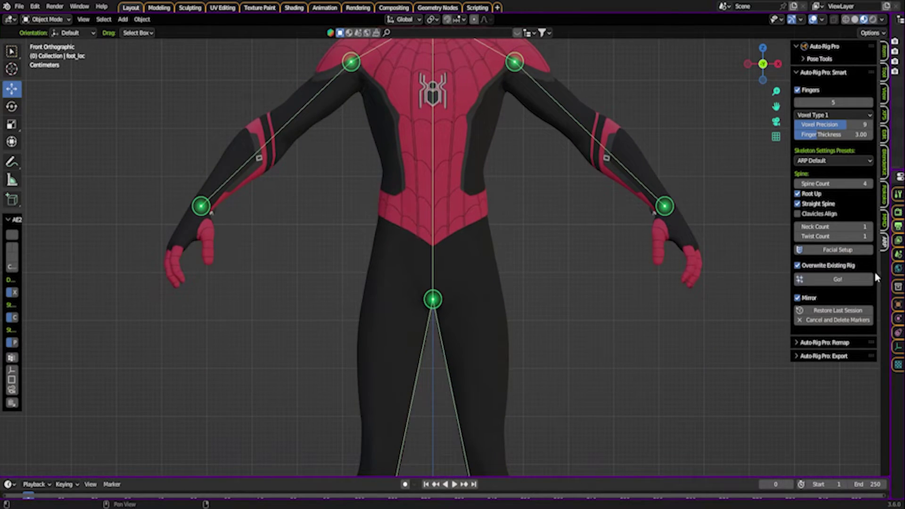
left_click(812, 90)
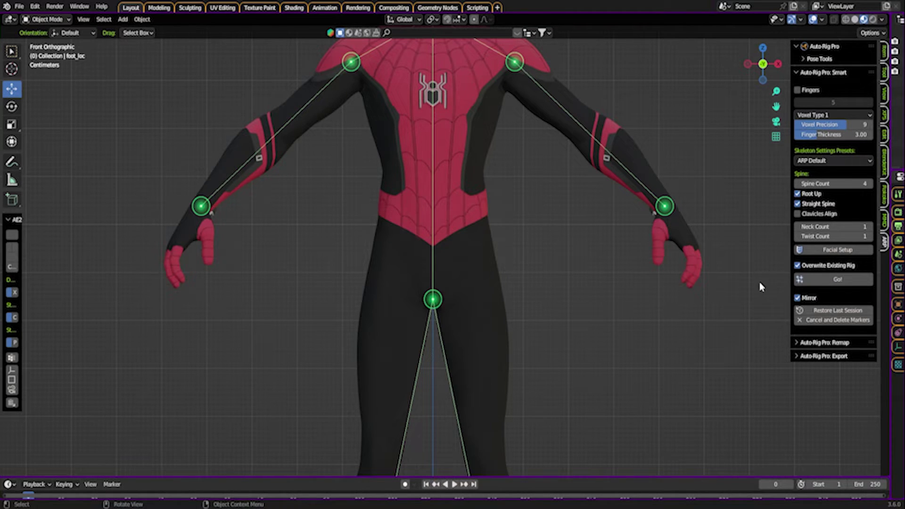
Step: Generate the reference skeleton with Go! and zoom out to see the whole character
left_click(835, 281)
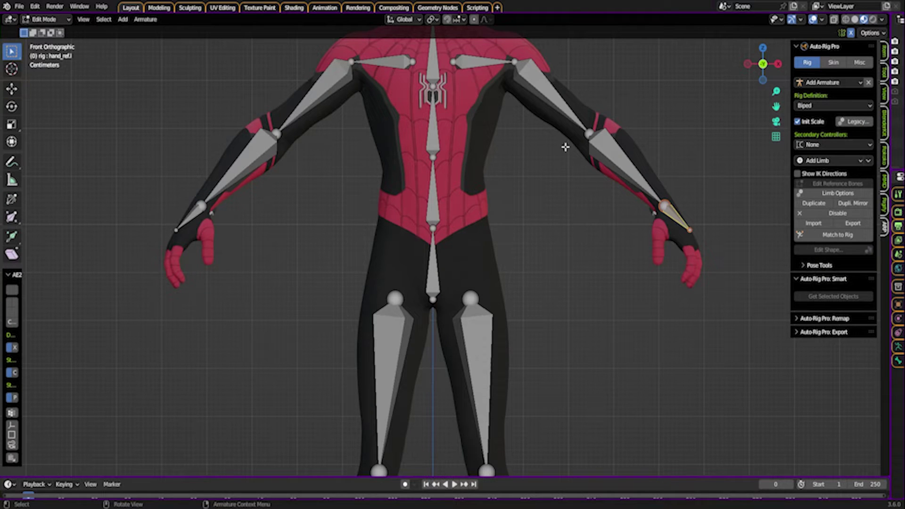
middle_click_drag(554, 137, 556, 191, "shift")
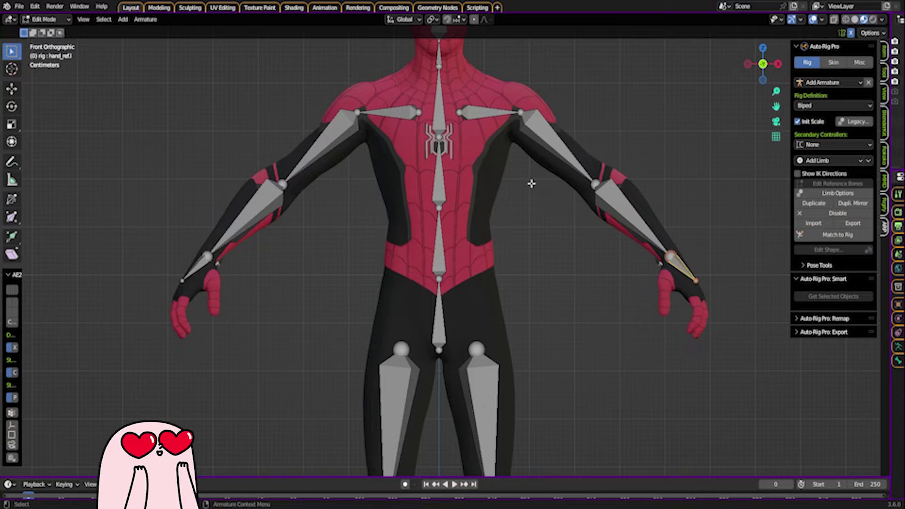
middle_click_drag(378, 140, 370, 153, "shift")
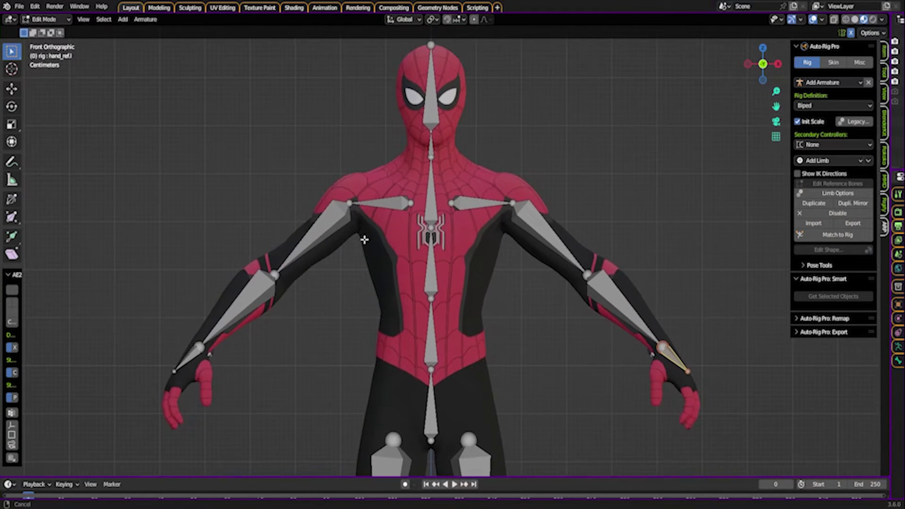
middle_click_drag(365, 239, 359, 91, "shift")
scroll(398, 244, "down", 5)
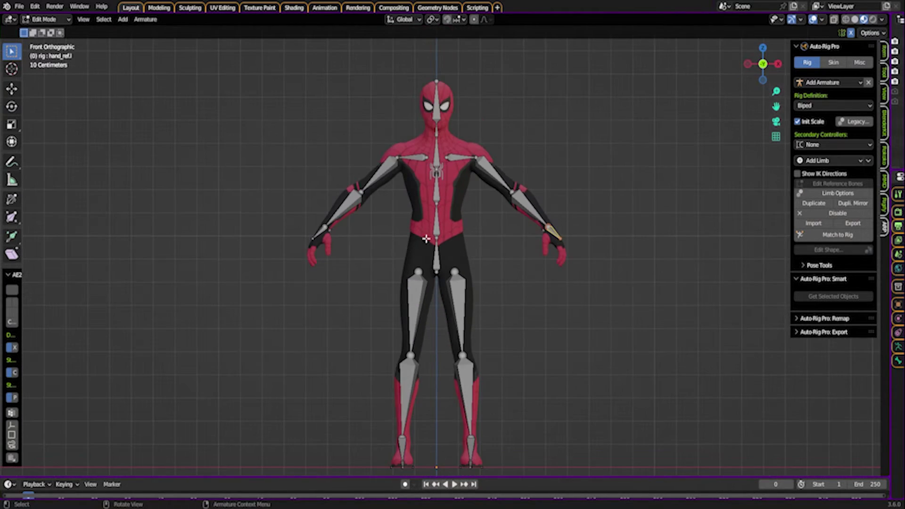
middle_click_drag(426, 238, 470, 222)
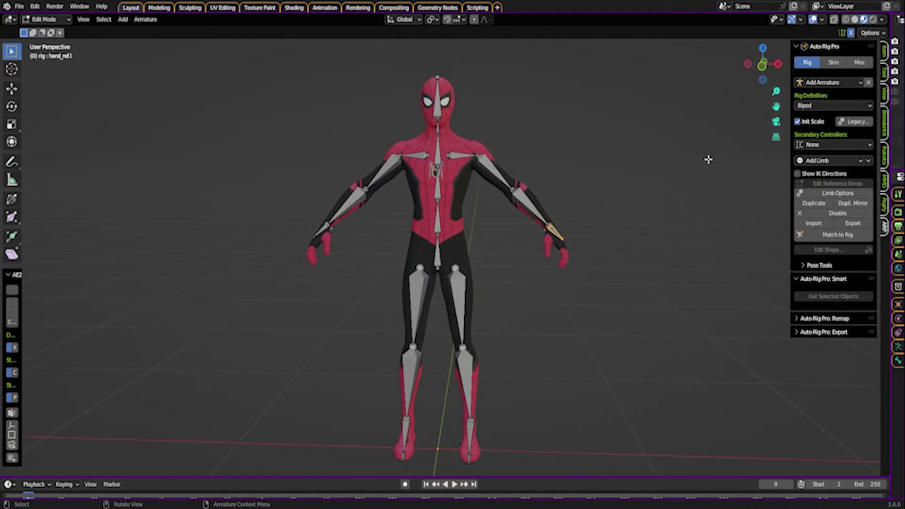
Step: Orbit around to inspect the skeleton from the side, then switch to Object Mode
left_click(13, 89)
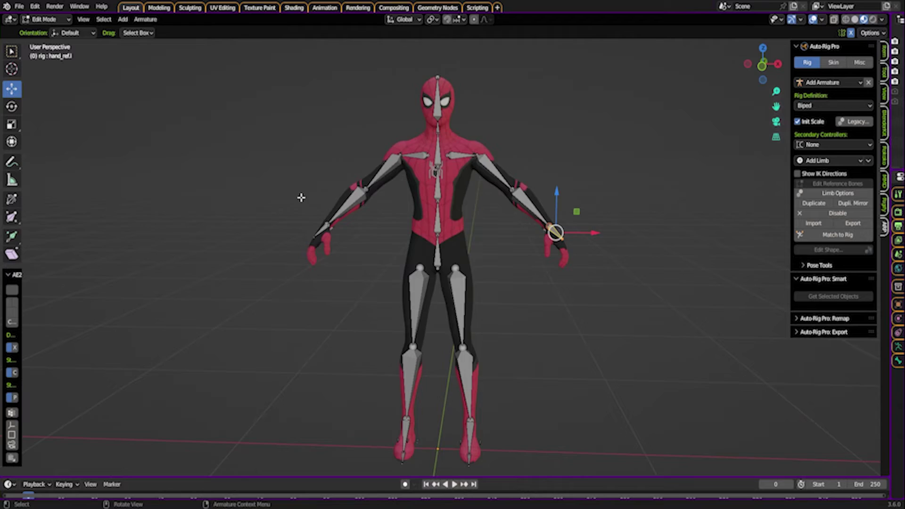
middle_click_drag(315, 204, 338, 212)
scroll(338, 212, "up", 4)
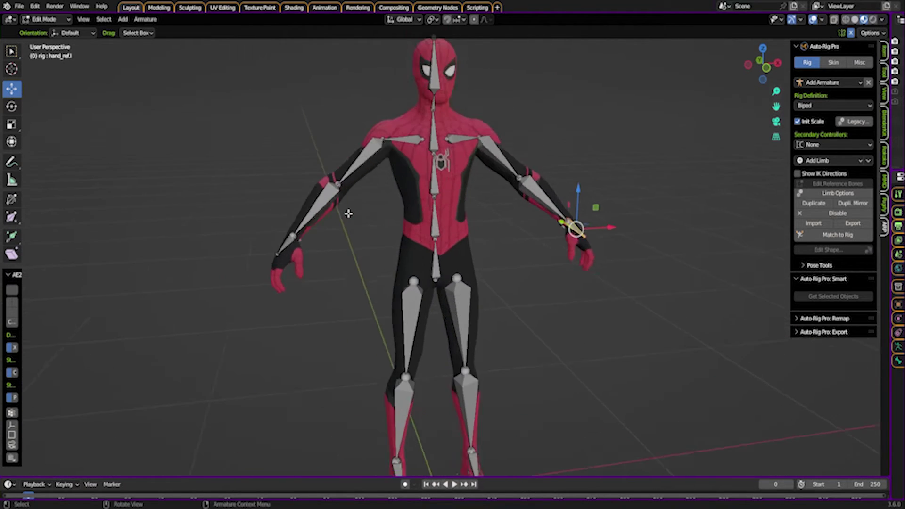
middle_click_drag(411, 222, 415, 261)
scroll(489, 249, "up", 3)
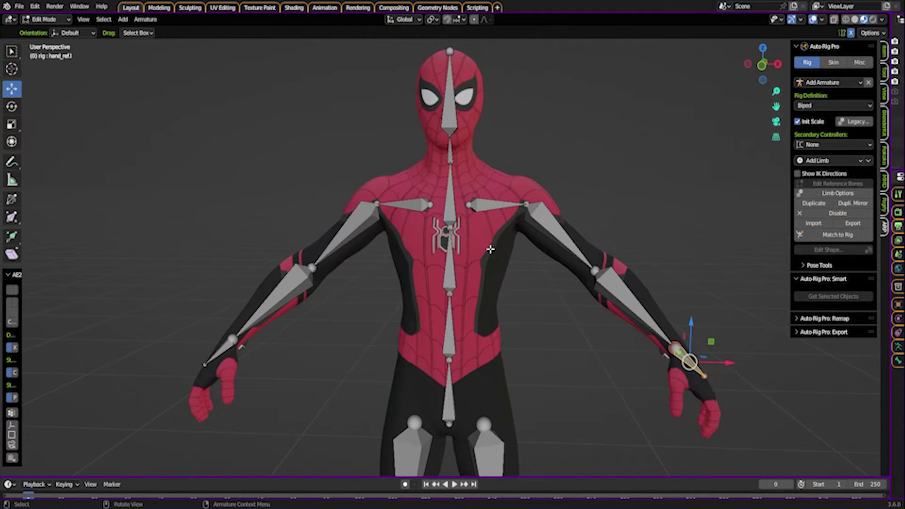
left_click(57, 21)
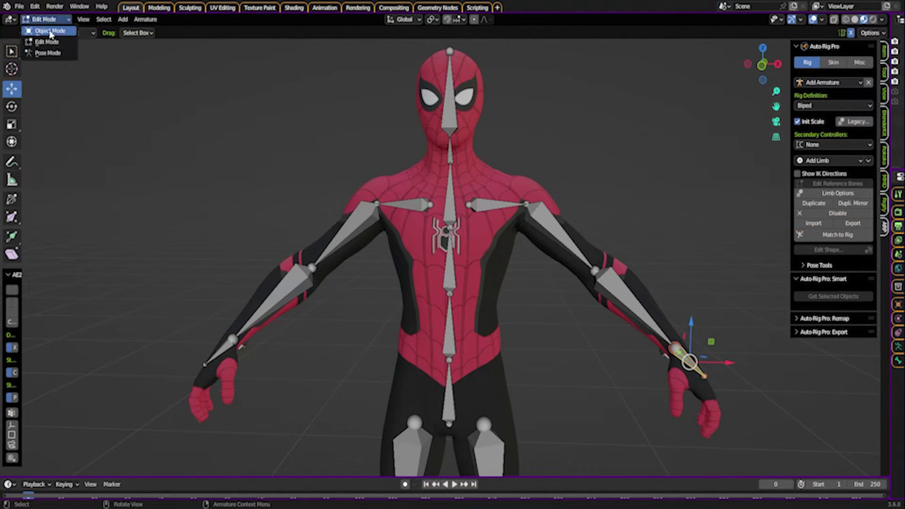
left_click(45, 30)
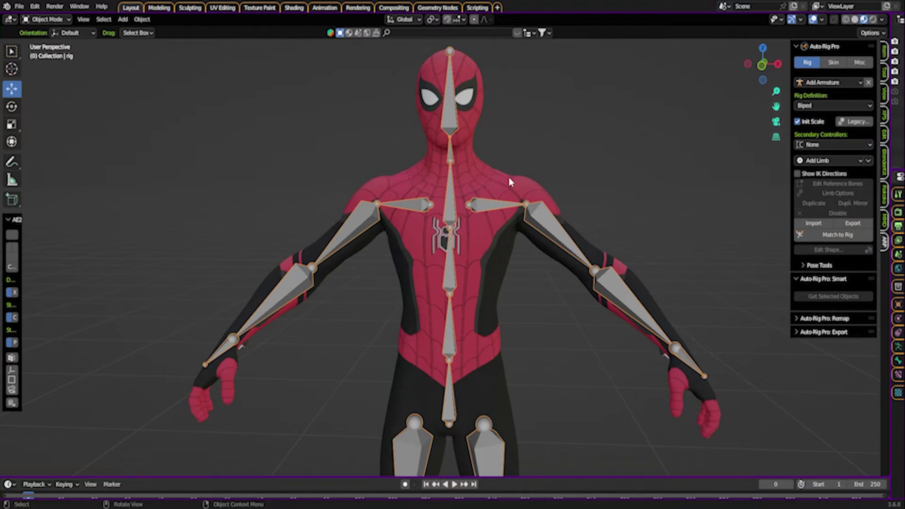
Step: In the Skin tab, select mesh then rig, Bind with Heat Maps, and deselect the mesh
left_click(830, 64)
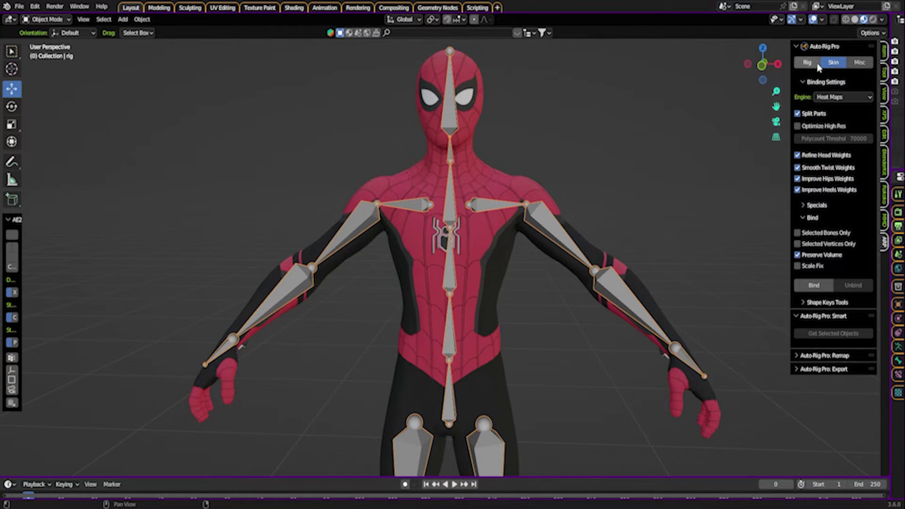
left_click(813, 286)
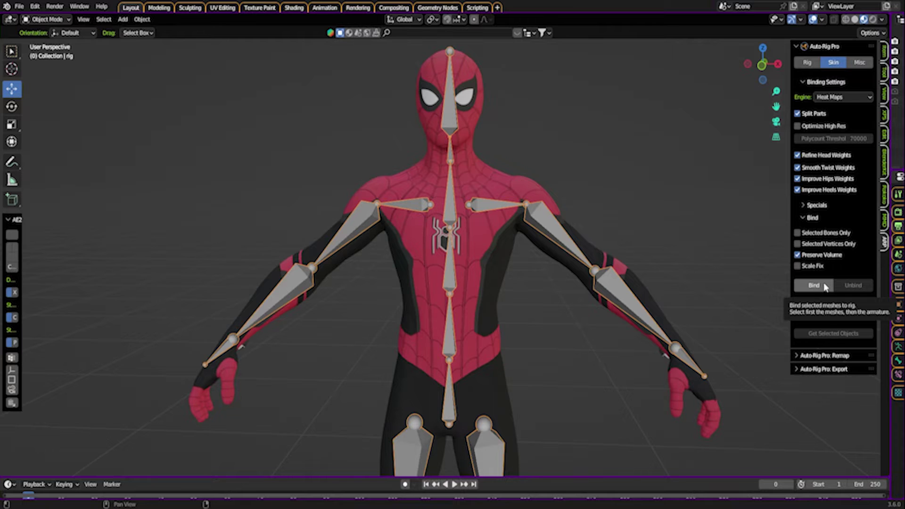
left_click(488, 183)
left_click(489, 206, "shift")
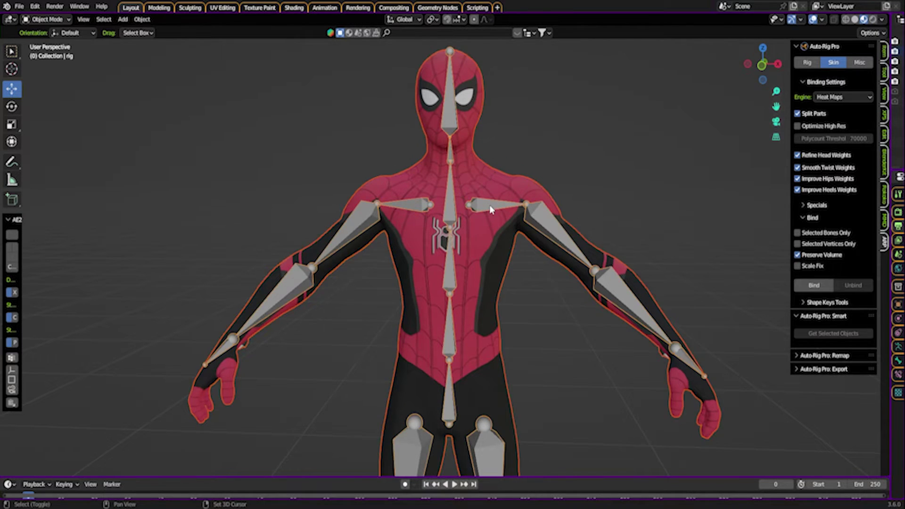
left_click(795, 286)
left_click(494, 209)
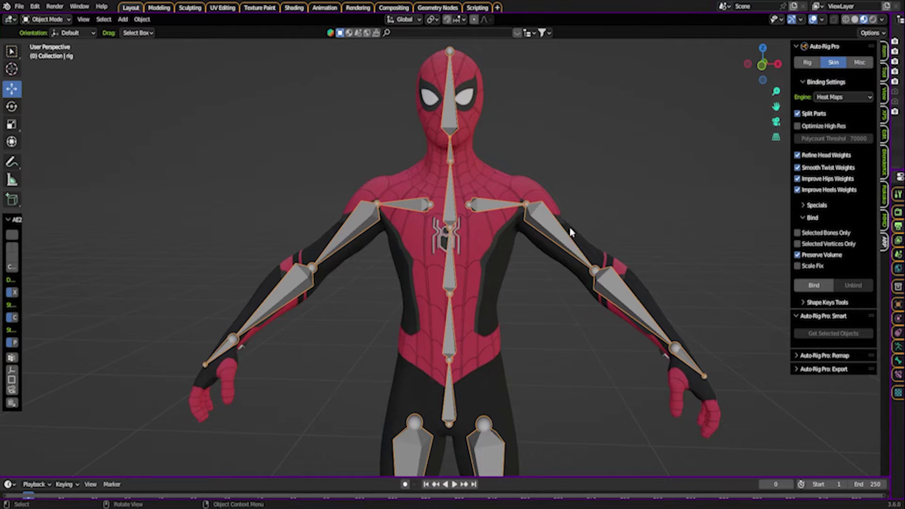
Step: Match the control rig to the reference bones and confirm generating it
left_click(807, 62)
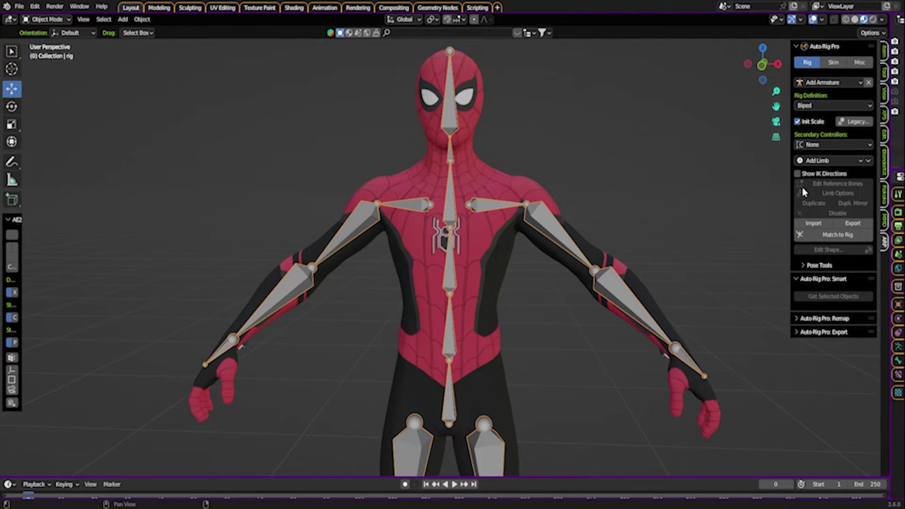
left_click(837, 235)
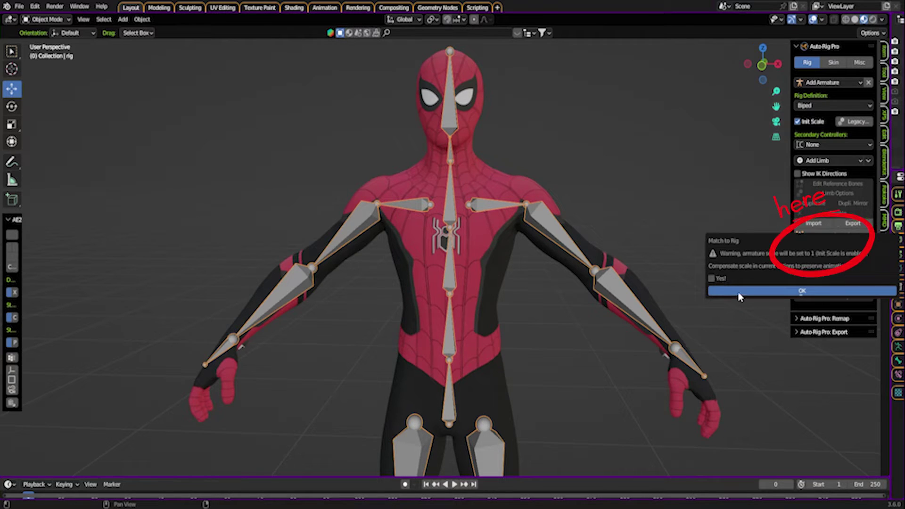
key("Return")
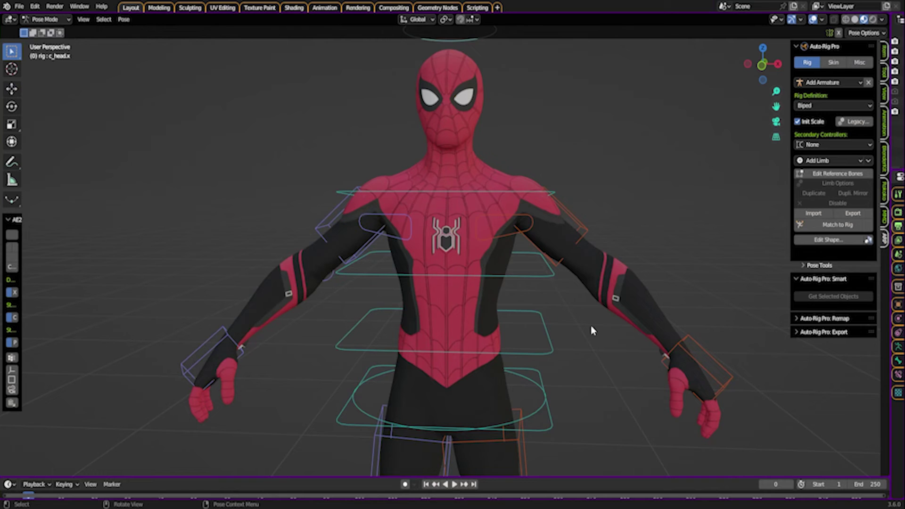
Step: Move c_foot_ik.l and the other foot IK control to test the legs' deformation
scroll(591, 329, "down", 3)
middle_click_drag(594, 364, 592, 222, "shift")
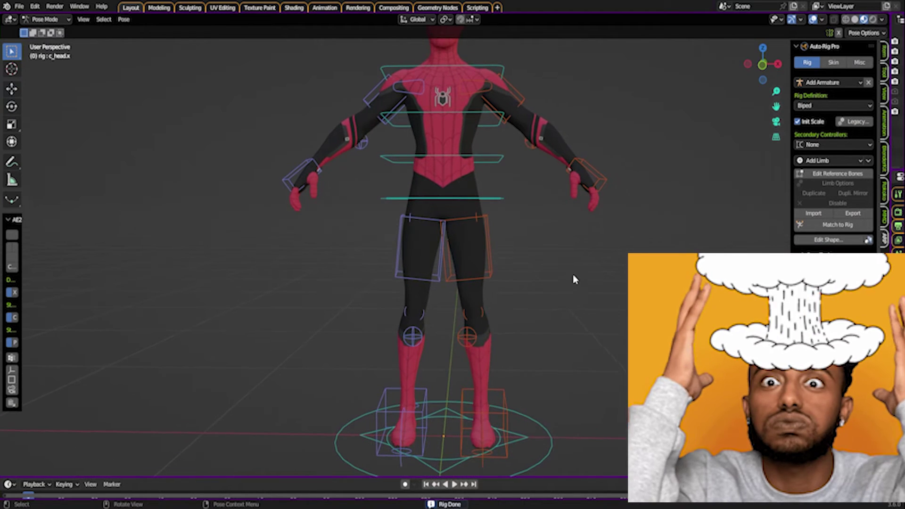
left_click(507, 400)
middle_click_drag(528, 372, 526, 360)
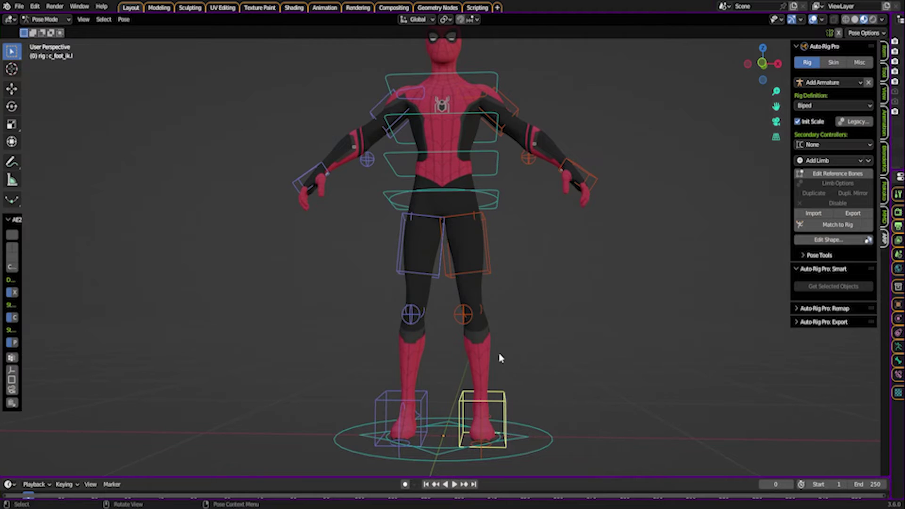
key("g")
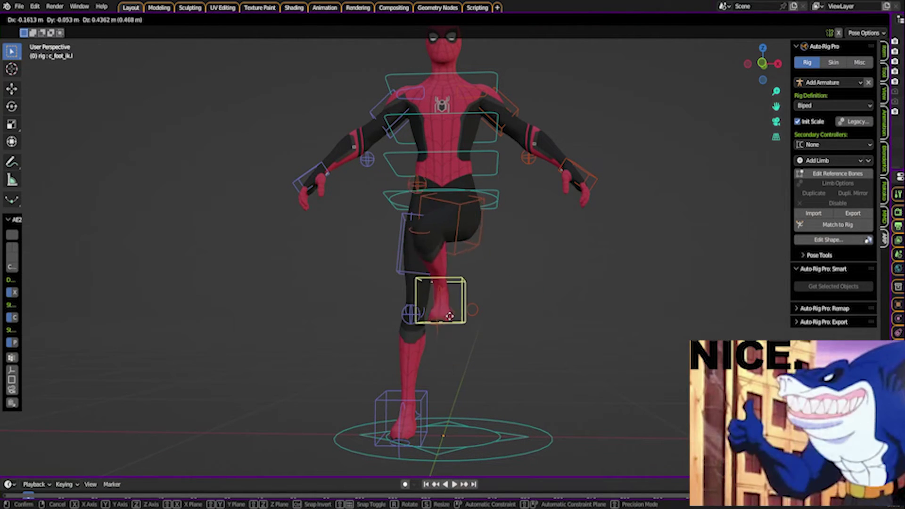
left_click(475, 381)
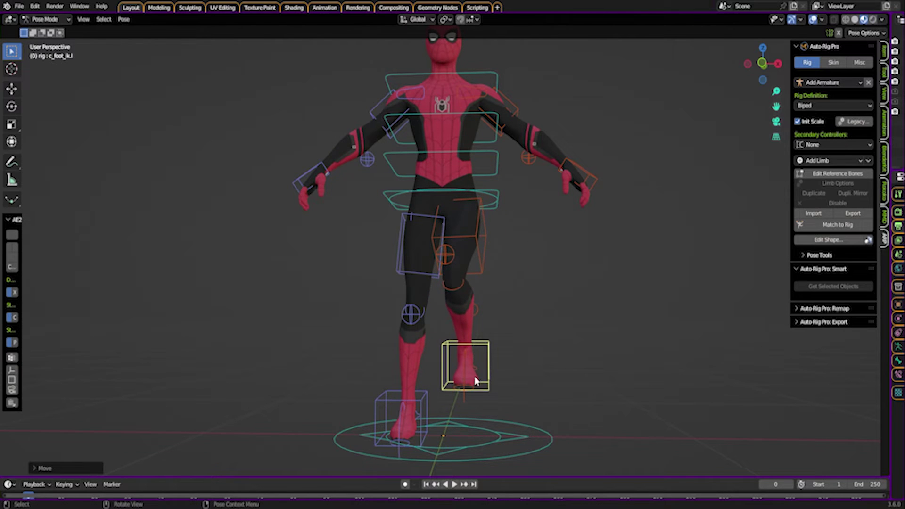
left_click(414, 400)
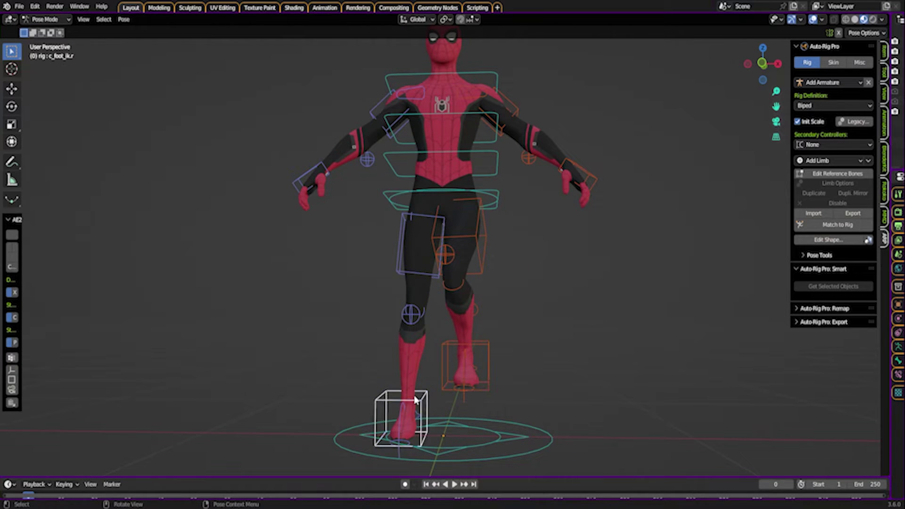
key("g")
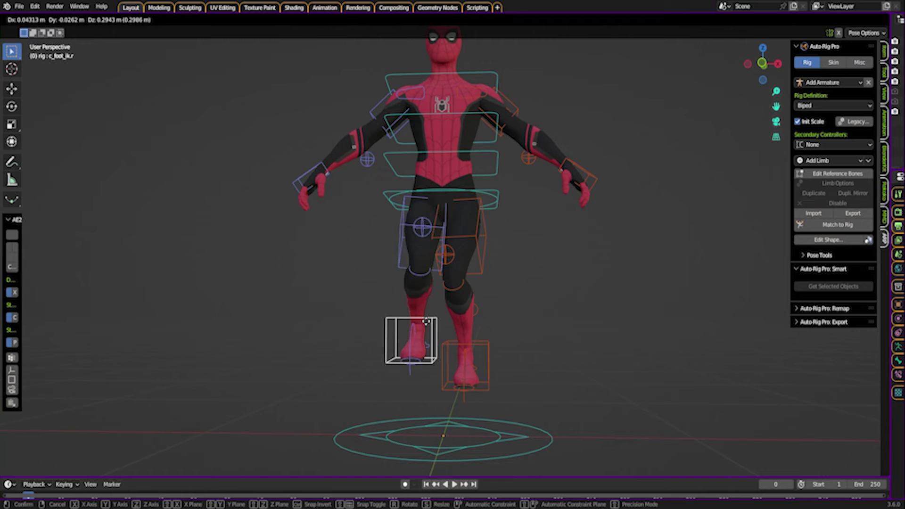
left_click(423, 331)
Step: Move the knee pole control to adjust the knee bend
left_click(420, 235)
key("g")
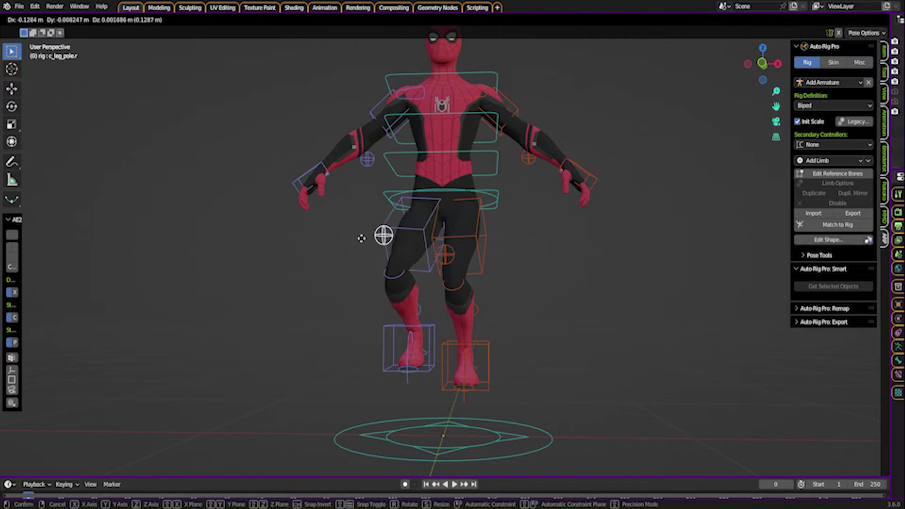
left_click(372, 243)
middle_click_drag(371, 242, 402, 334)
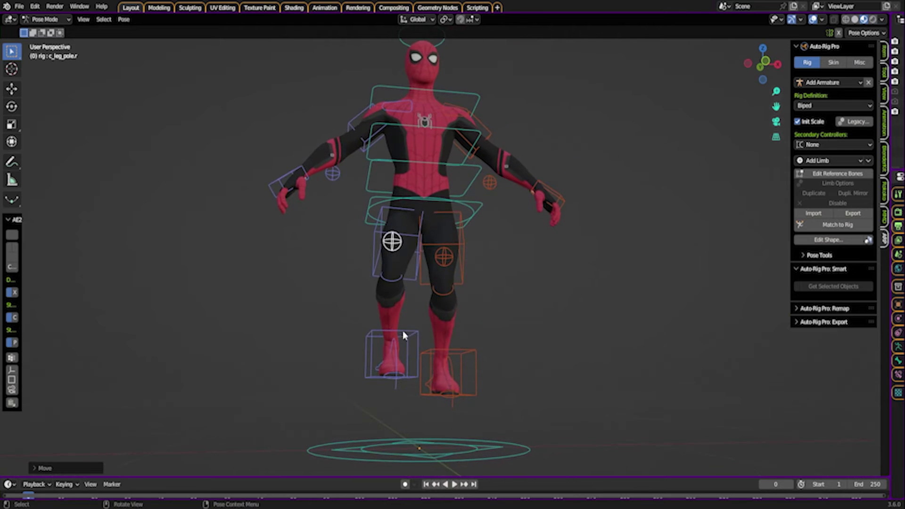
key("g")
key("Escape")
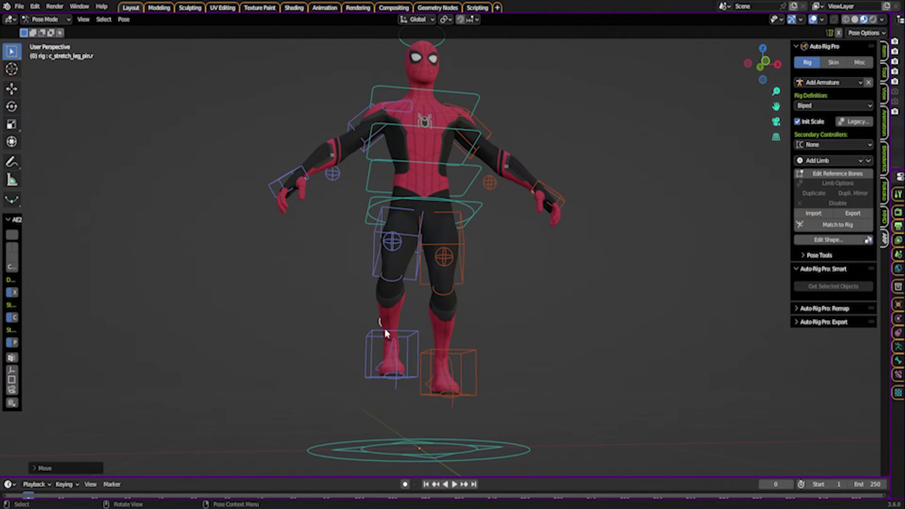
Step: Lower c_foot_ik.r and c_foot_ik.l until both feet rest on the floor
left_click(375, 334)
key("g")
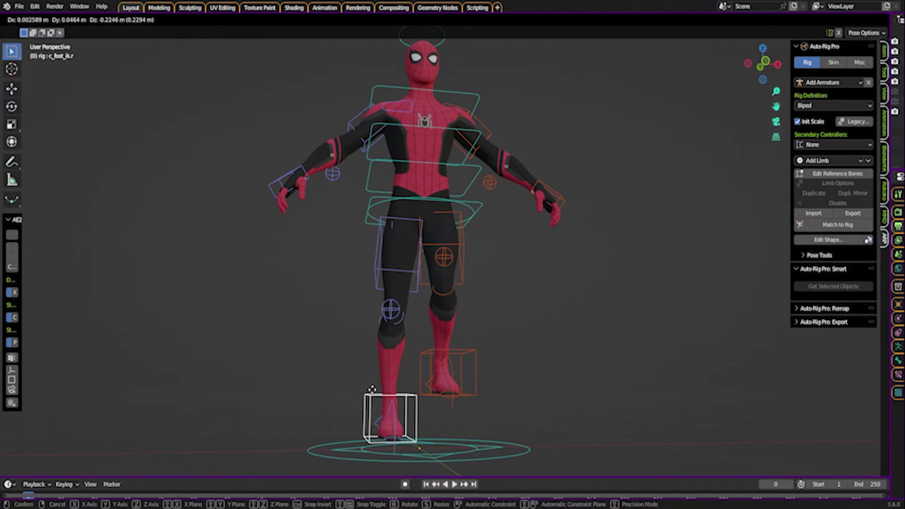
left_click(374, 393)
left_click(439, 355)
key("g")
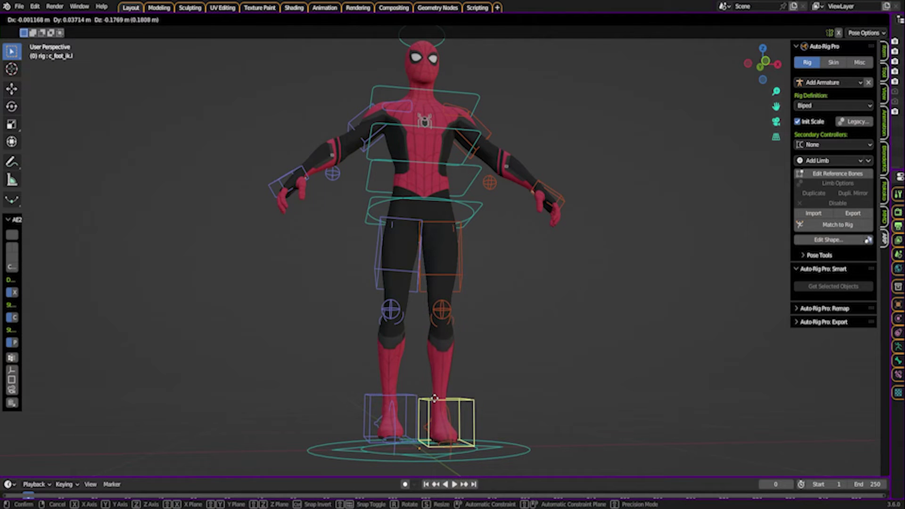
left_click(435, 404)
middle_click_drag(395, 264, 384, 289)
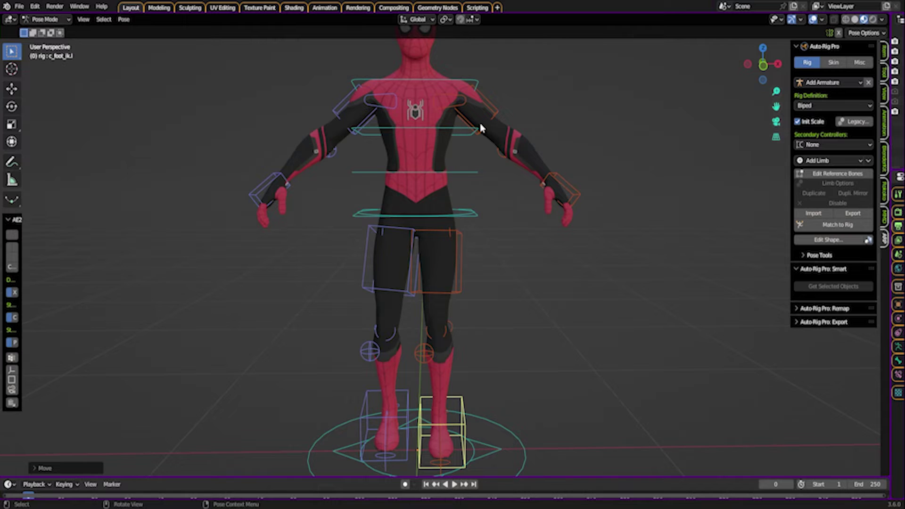
Step: Select c_hand_ik.l and move it twice to start repositioning the left arm
scroll(497, 157, "up", 2)
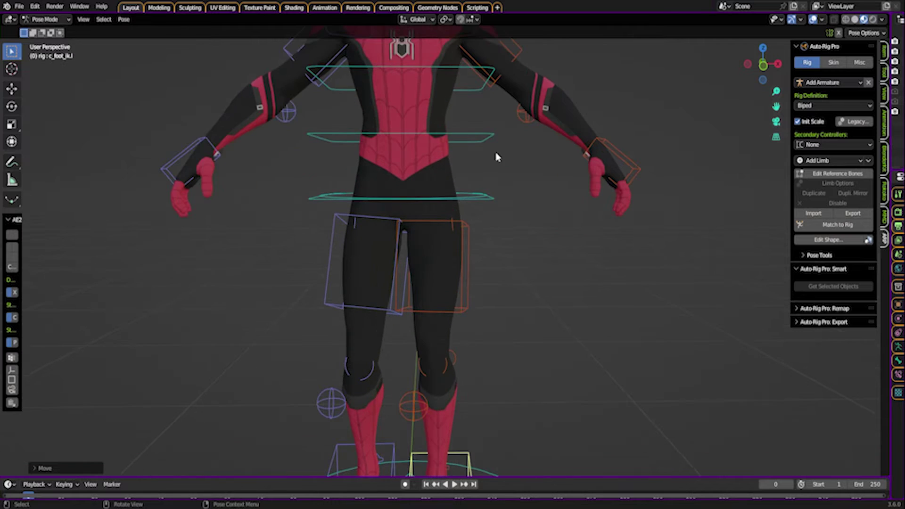
left_click(634, 157)
middle_click_drag(634, 157, 522, 202)
key("g")
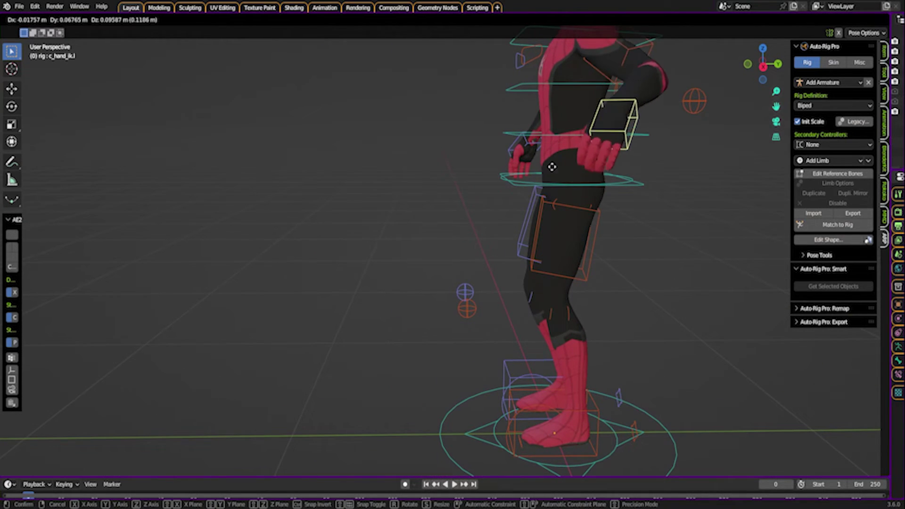
left_click(519, 137)
middle_click_drag(518, 137, 460, 313)
key("g")
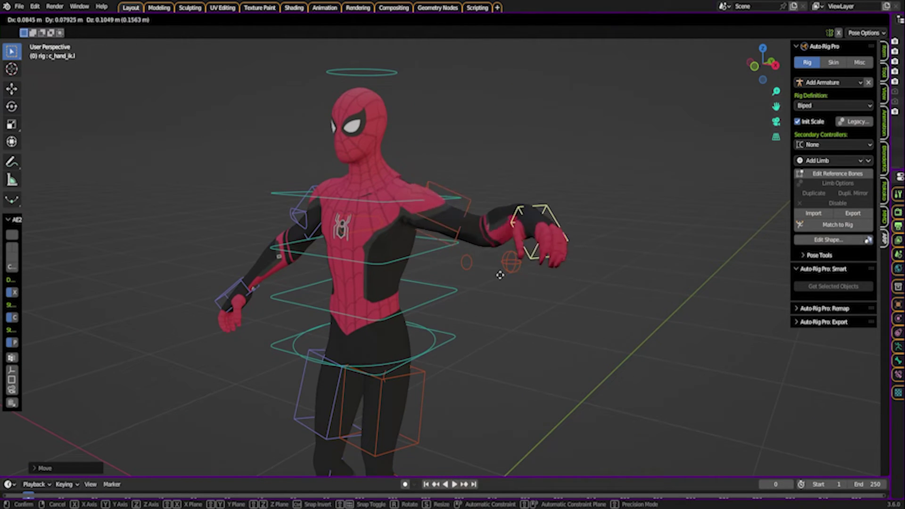
left_click(459, 279)
middle_click_drag(459, 279, 320, 230)
Step: Rotate the left hand control with the Rotate tool and raise it slightly
left_click(11, 107)
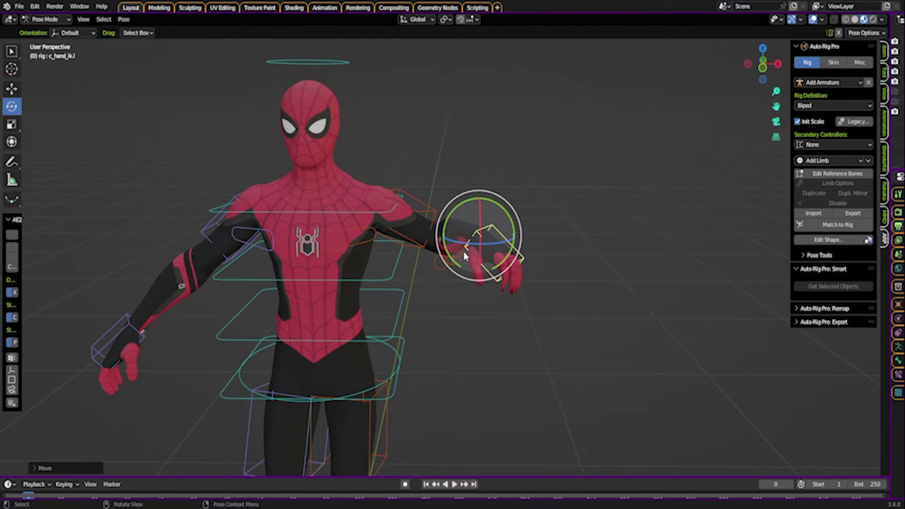
left_click_drag(461, 237, 487, 268)
middle_click_drag(488, 269, 383, 297)
scroll(384, 302, "up", 4)
key("g")
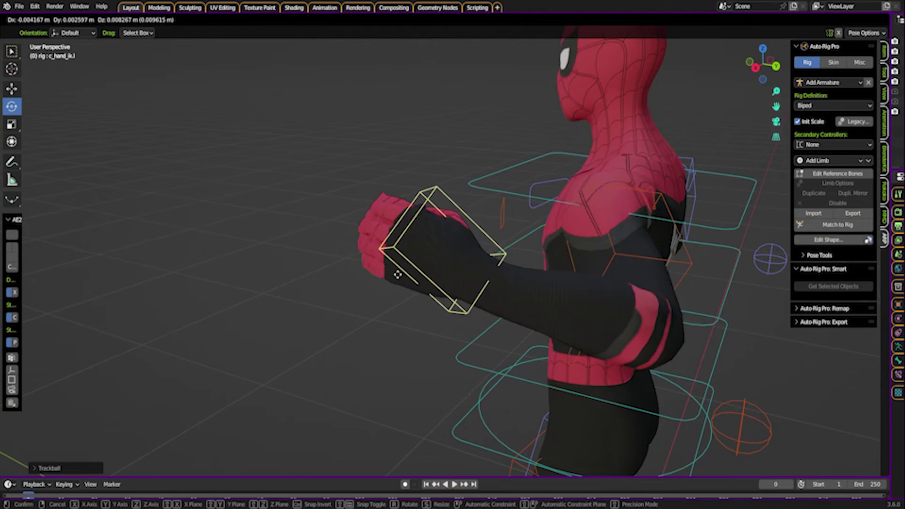
left_click(445, 192)
middle_click_drag(444, 192, 503, 219)
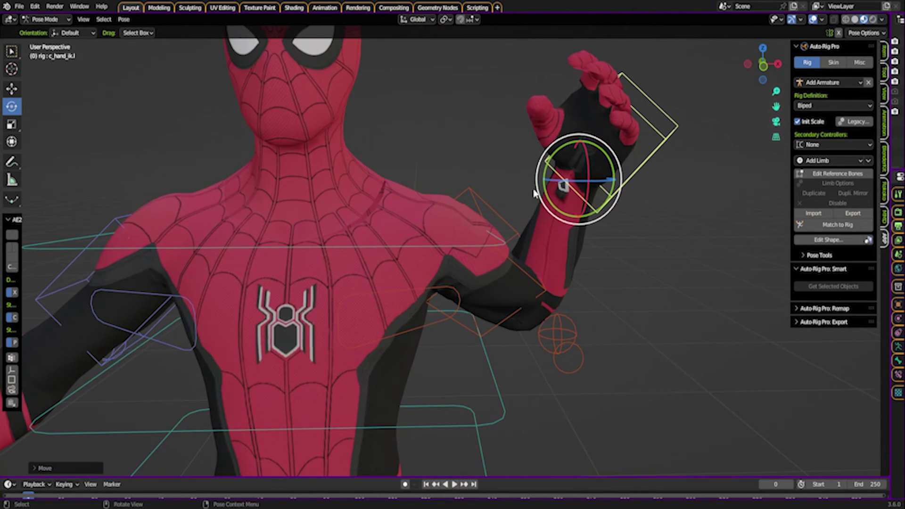
Step: Drop the left hand down beside the hip and enlarge the timeline area
scroll(510, 230, "down", 1)
middle_click_drag(509, 339, 529, 136)
scroll(529, 192, "down", 5)
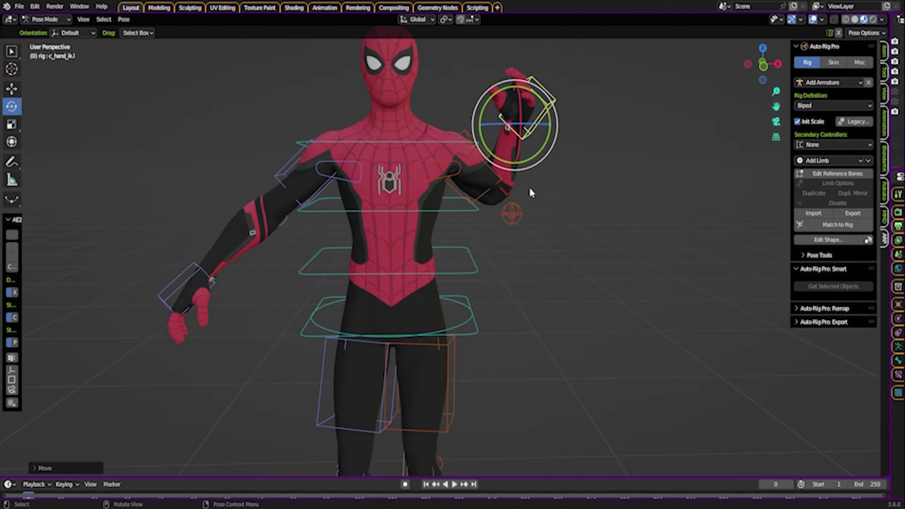
key("g")
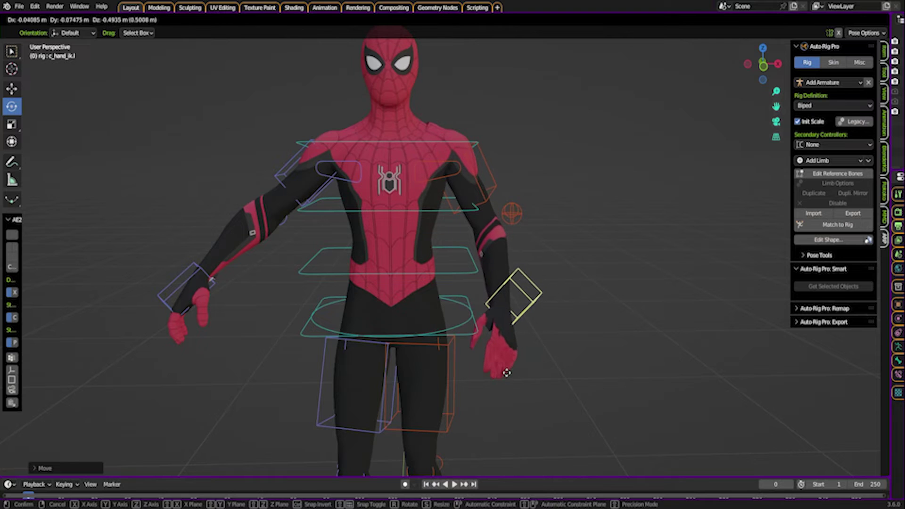
left_click(505, 369)
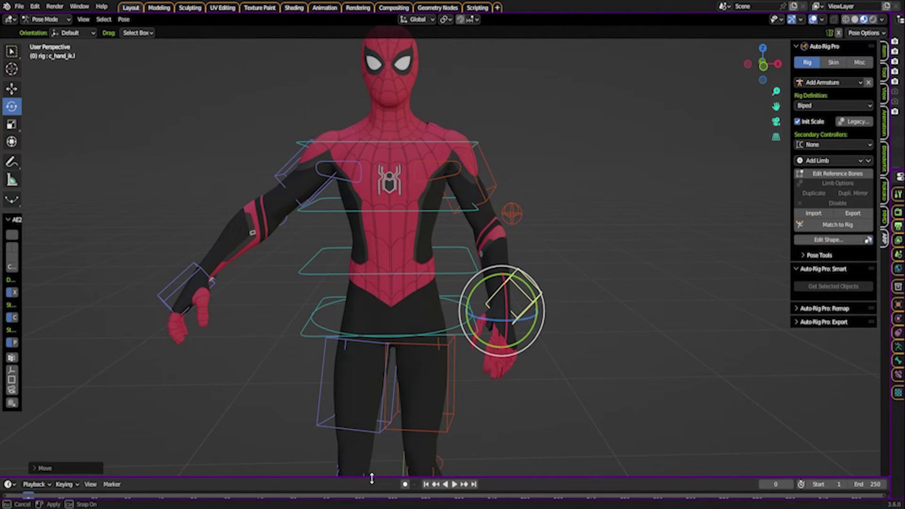
left_click_drag(375, 477, 380, 414)
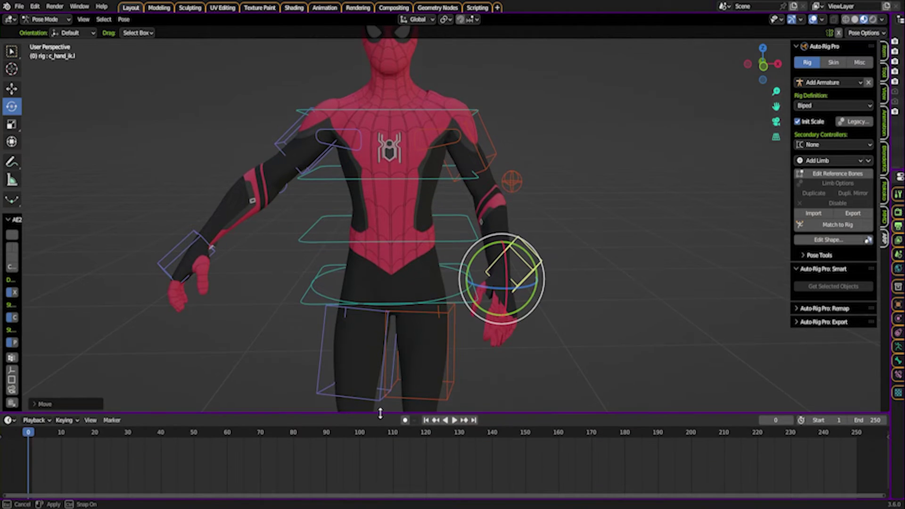
Step: Lower c_hand_ik.r so the right hand hangs beside the hip
left_click(178, 249)
key("g")
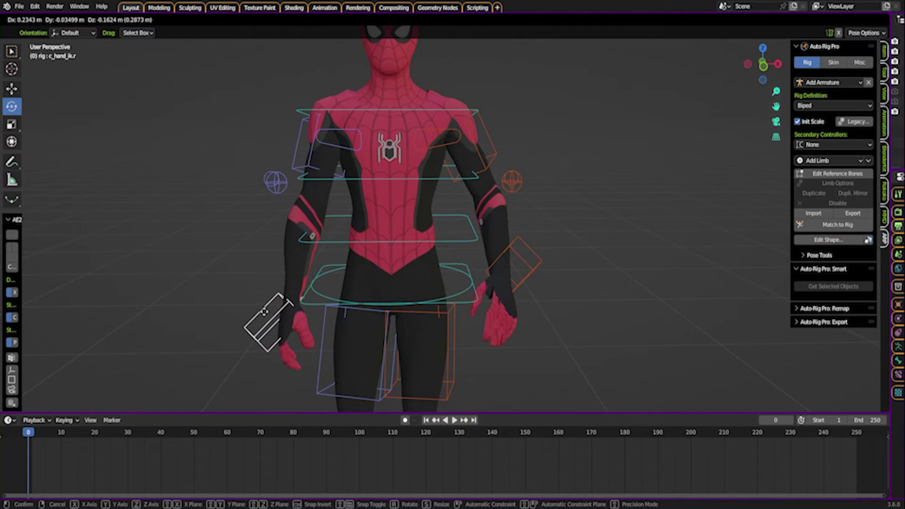
left_click(277, 313)
middle_click_drag(277, 313, 292, 330)
key("g")
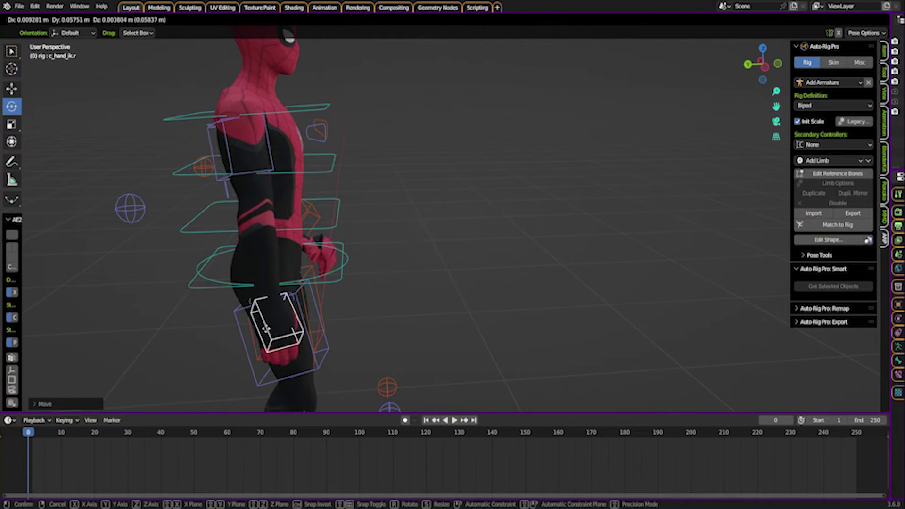
left_click(238, 306)
middle_click_drag(238, 306, 166, 294)
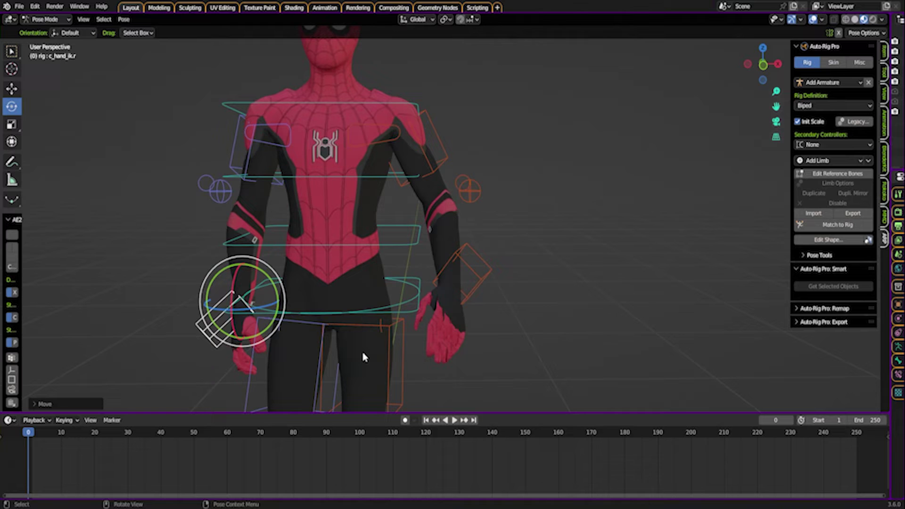
Step: Fine-tune c_hand_ik.l with two small moves so the left arm hangs relaxed
left_click(443, 287)
middle_click_drag(443, 287, 479, 226)
key("g")
left_click(380, 298)
key("g")
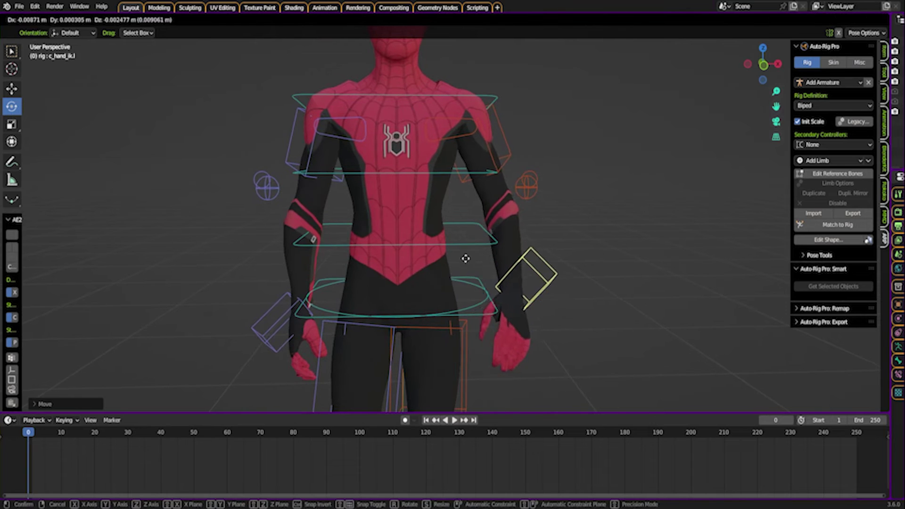
left_click(445, 258)
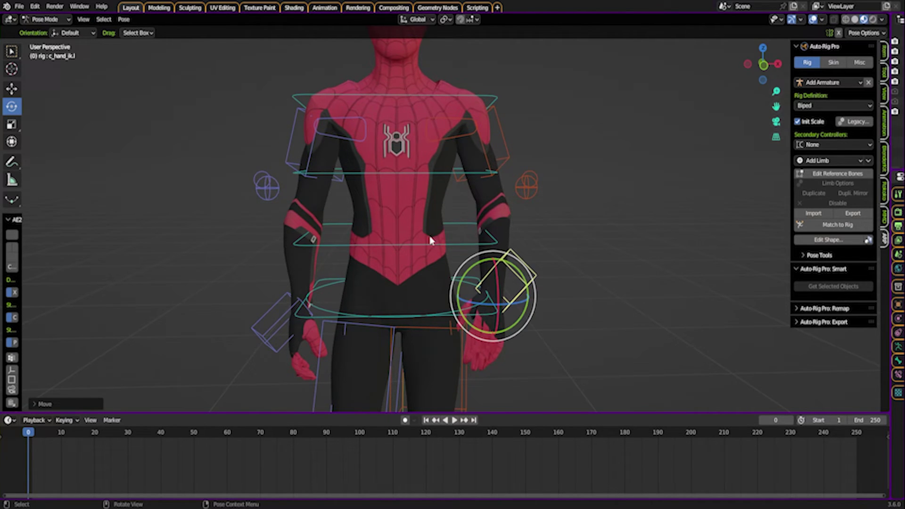
scroll(430, 239, "down", 2)
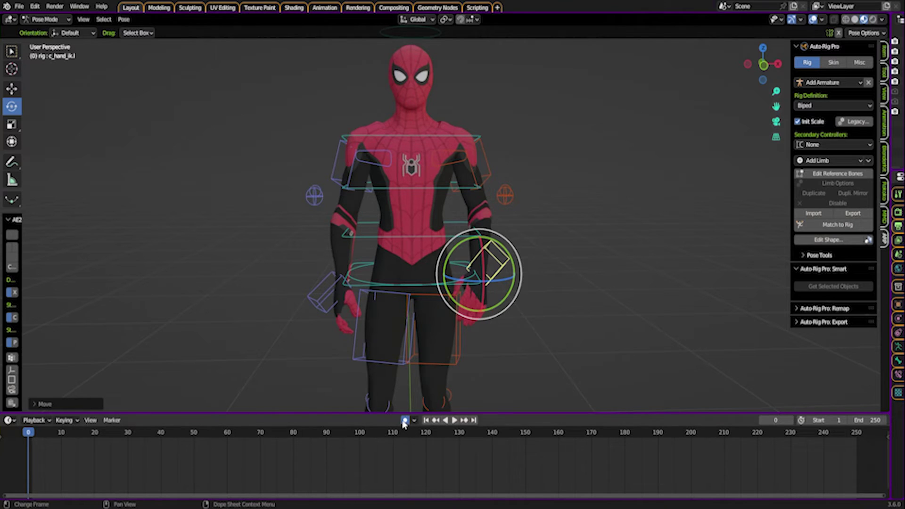
Step: Select all controls to key the starting pose, then go to frame 10
key("a")
key("g")
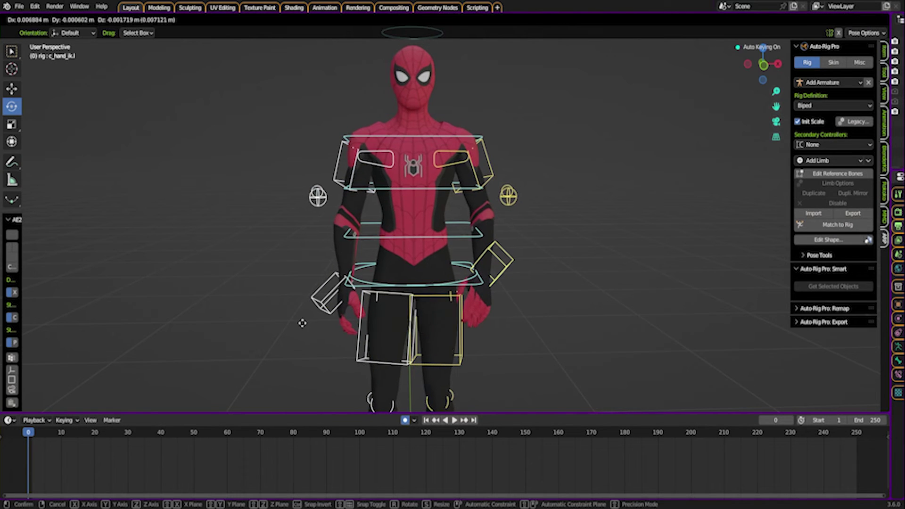
left_click(302, 330)
left_click_drag(34, 437, 61, 437)
Step: Raise c_hand_ik.l beside the head and rotate it
left_click(480, 264)
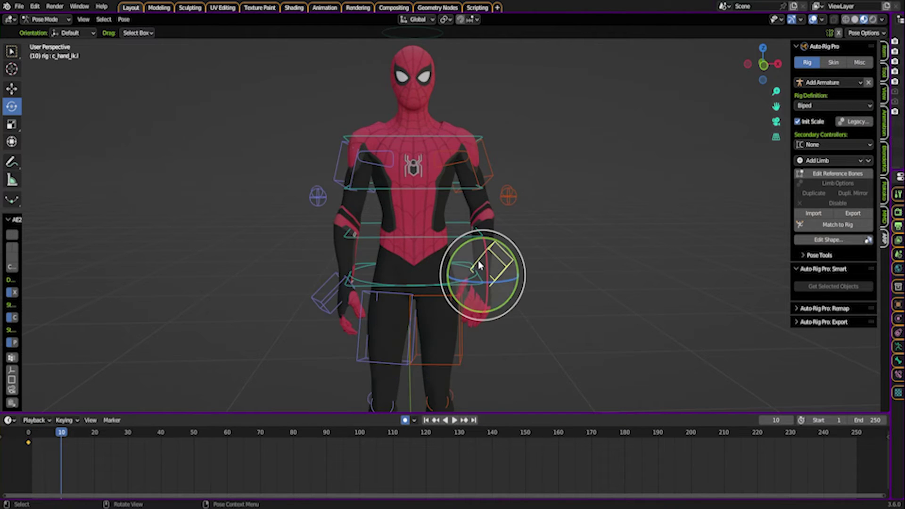
middle_click_drag(481, 265, 436, 302)
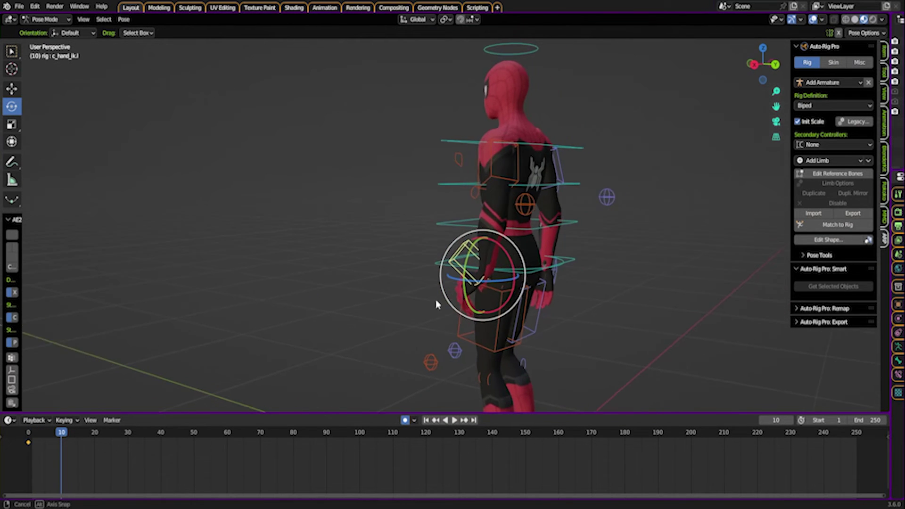
key("g")
left_click(384, 174)
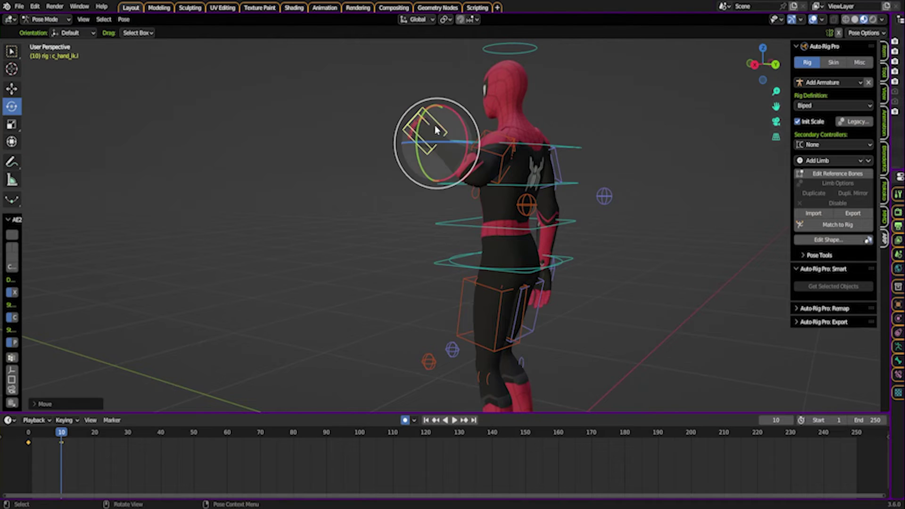
key("r")
key("r")
left_click(380, 169)
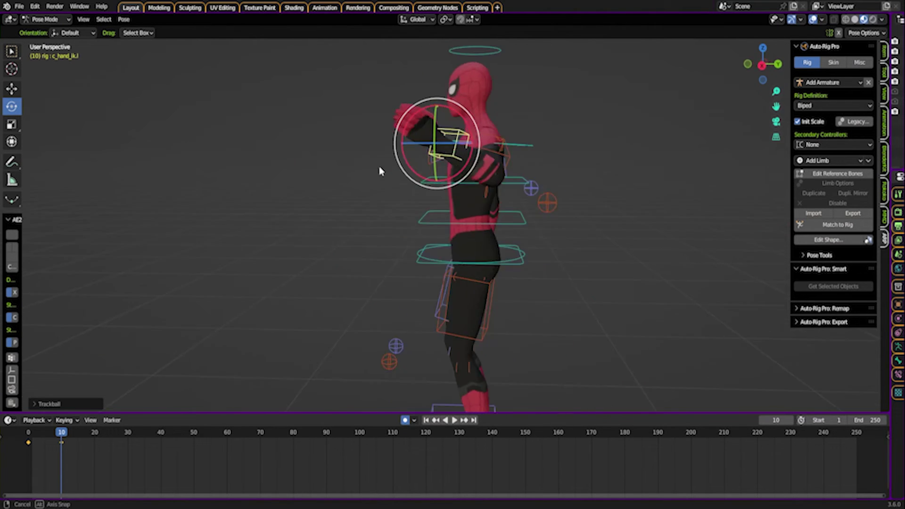
Step: Rotate the raised hand further into a waving orientation and settle its position
middle_click_drag(380, 170, 421, 185)
left_click_drag(420, 183, 431, 141)
key("r")
key("r")
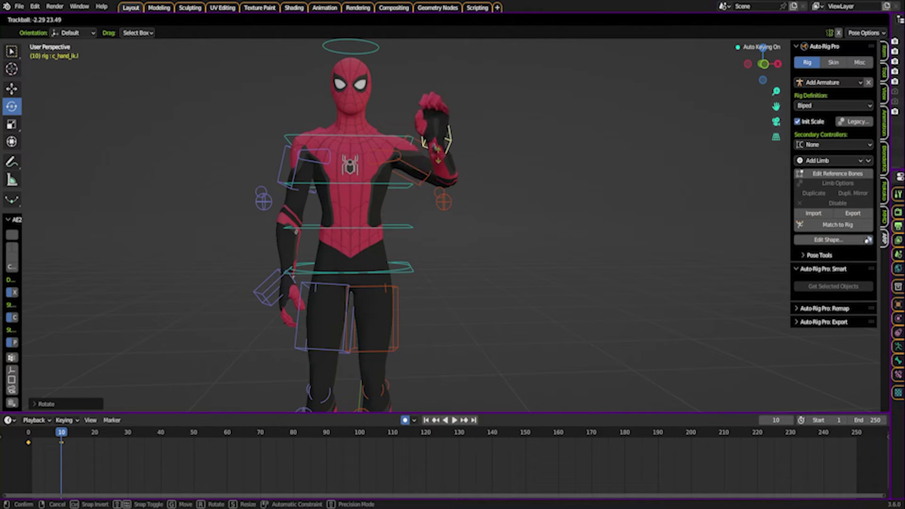
left_click(437, 160)
key("g")
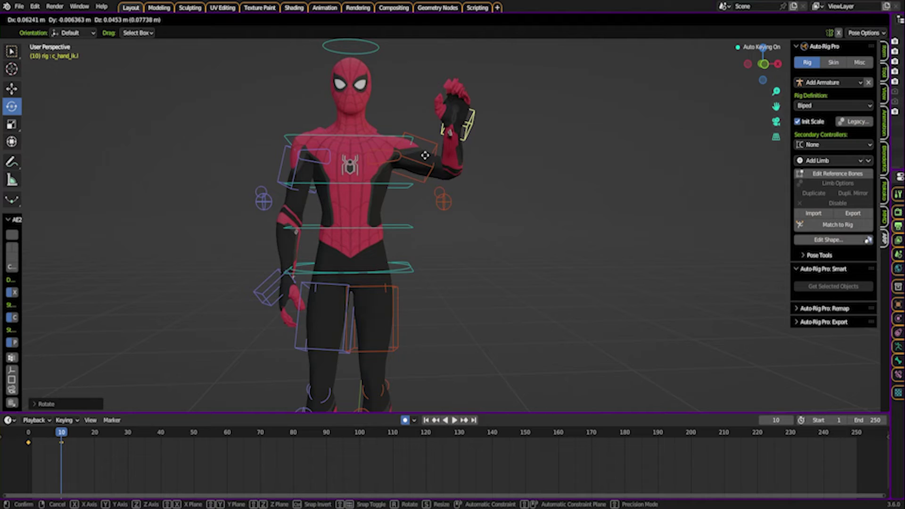
left_click(424, 156)
middle_click_drag(425, 156, 340, 200)
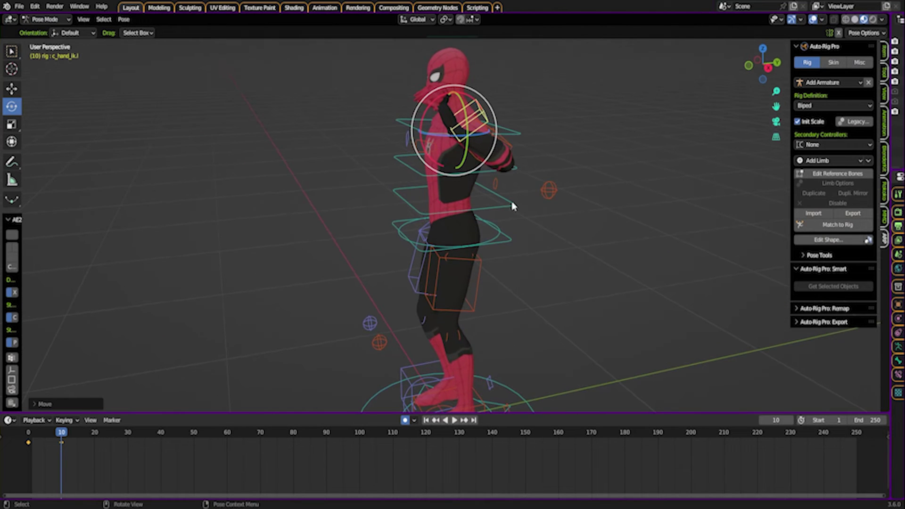
Step: Move c_arms_pole.l so the elbow bends correctly, then scrub the wave
left_click(545, 189)
key("g")
left_click(455, 231)
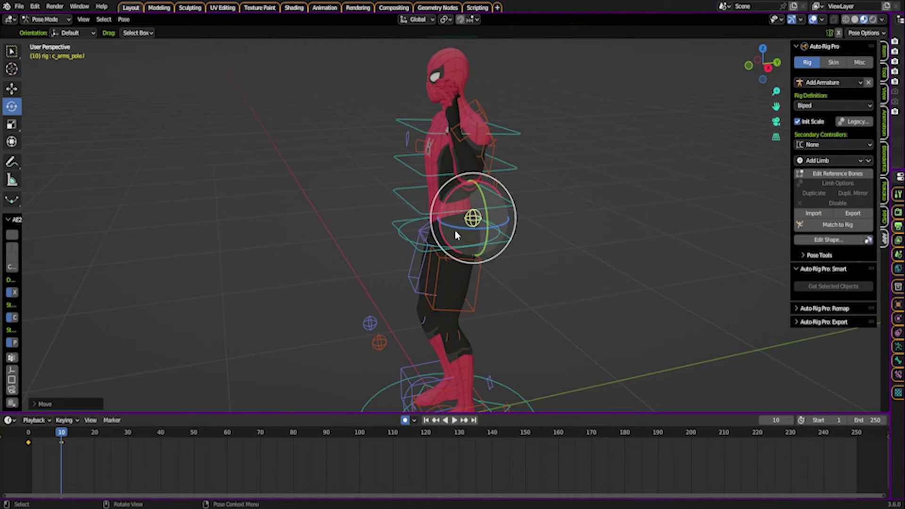
middle_click_drag(455, 231, 400, 210)
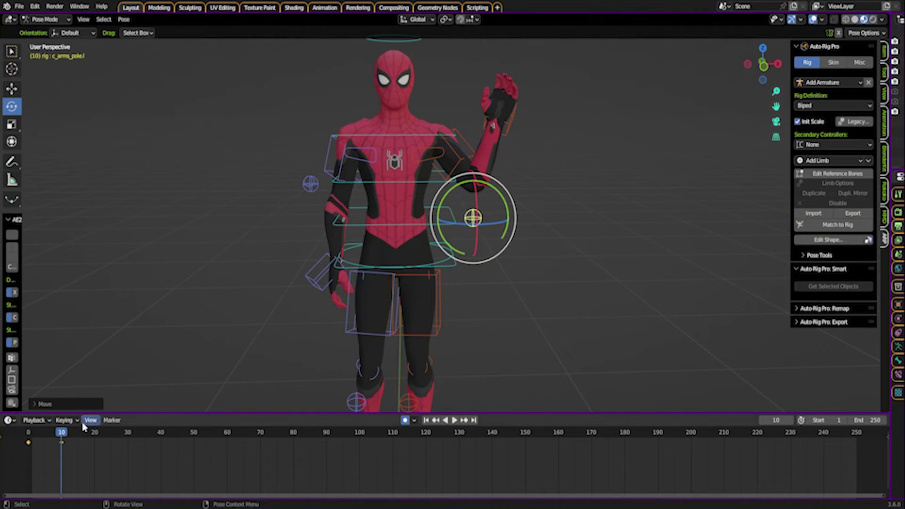
left_click_drag(64, 436, 94, 446)
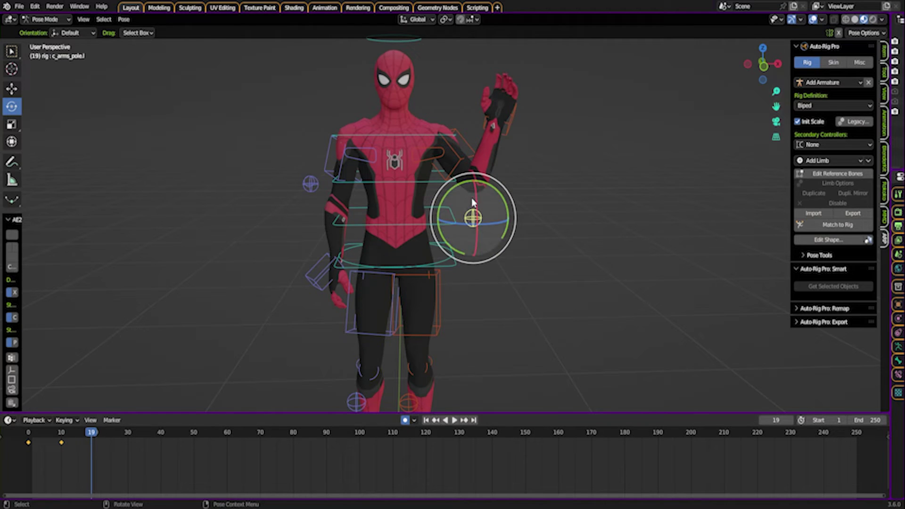
Step: At frame 19, shift and tilt c_hand_ik.l the other way, then play back the wave
left_click(513, 134)
key("g")
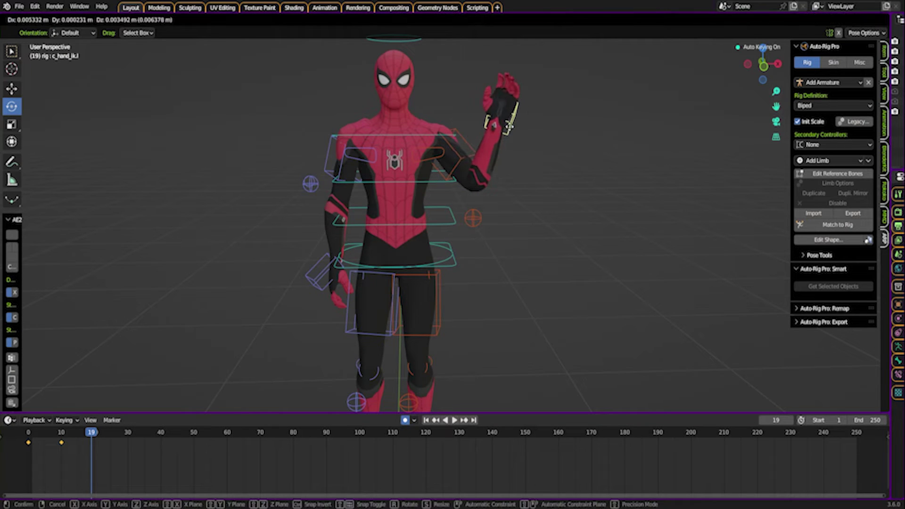
left_click(516, 124)
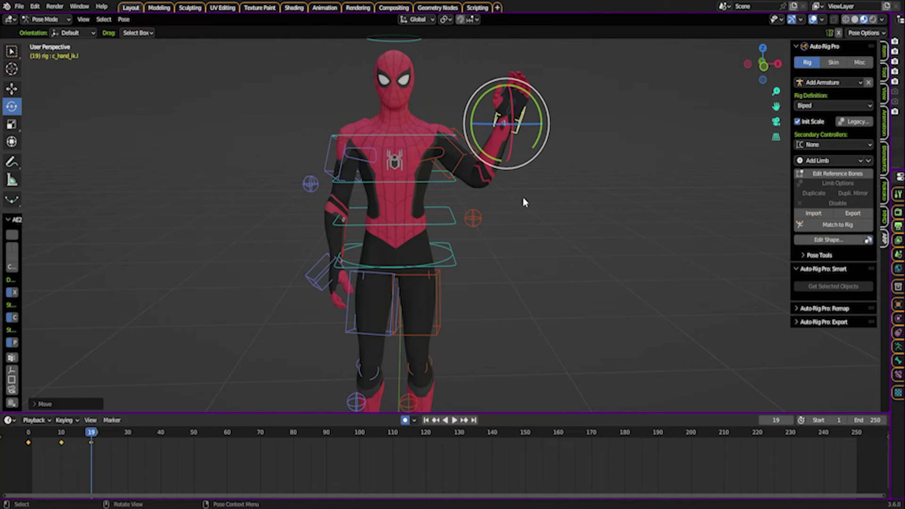
left_click_drag(520, 169, 507, 163)
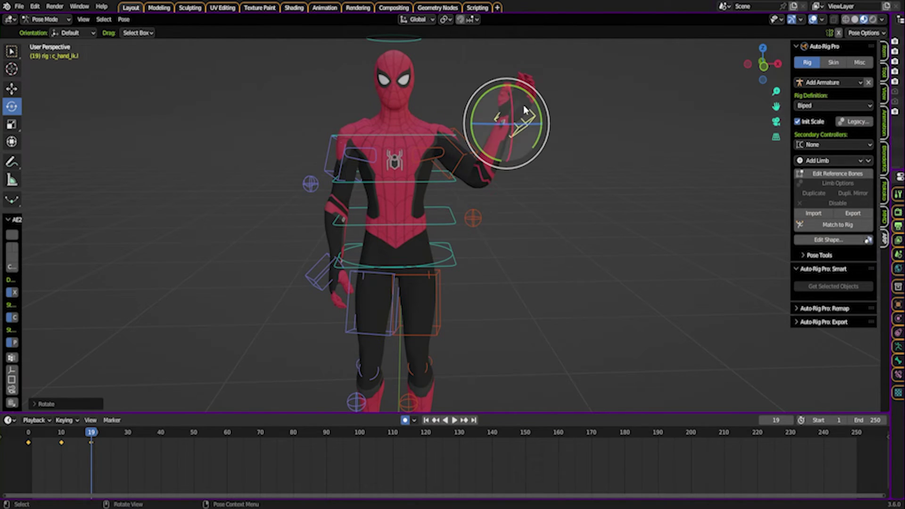
left_click_drag(530, 96, 547, 89)
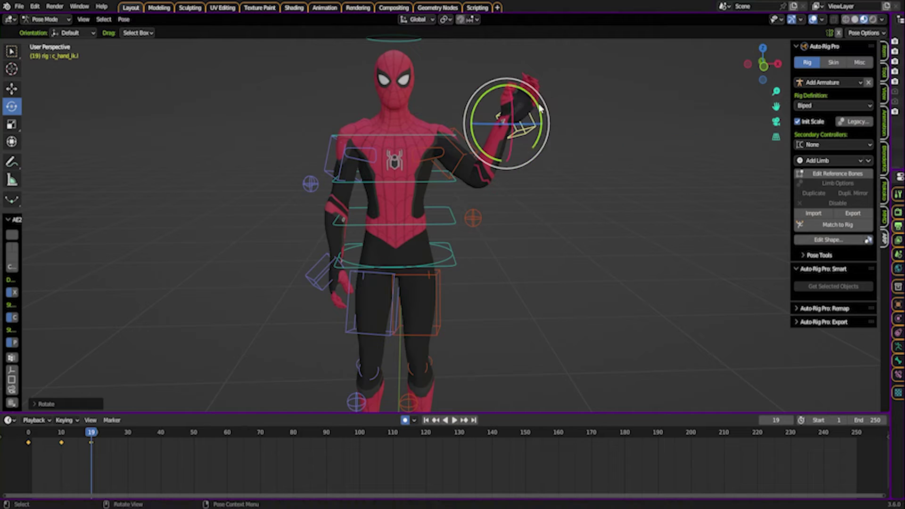
key("r")
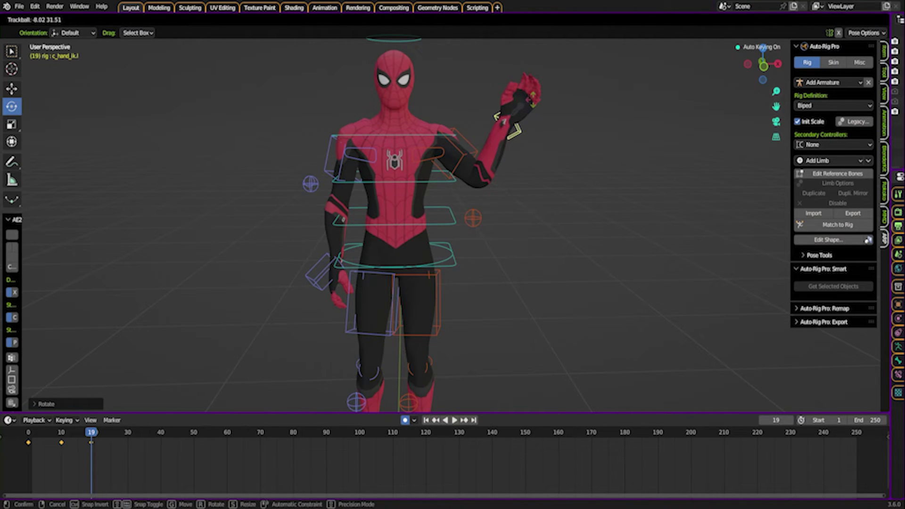
left_click(127, 341)
left_click_drag(88, 435, 27, 434)
key("space")
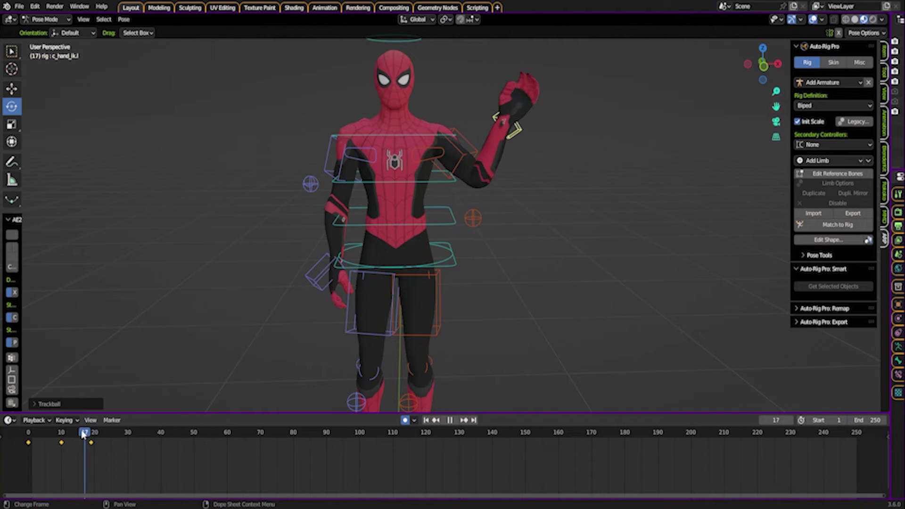
Step: At frame 10, trackball-rotate the chest (c_spine_02.x) and head (c_head.x) controls into a tilt
left_click_drag(82, 433, 28, 437)
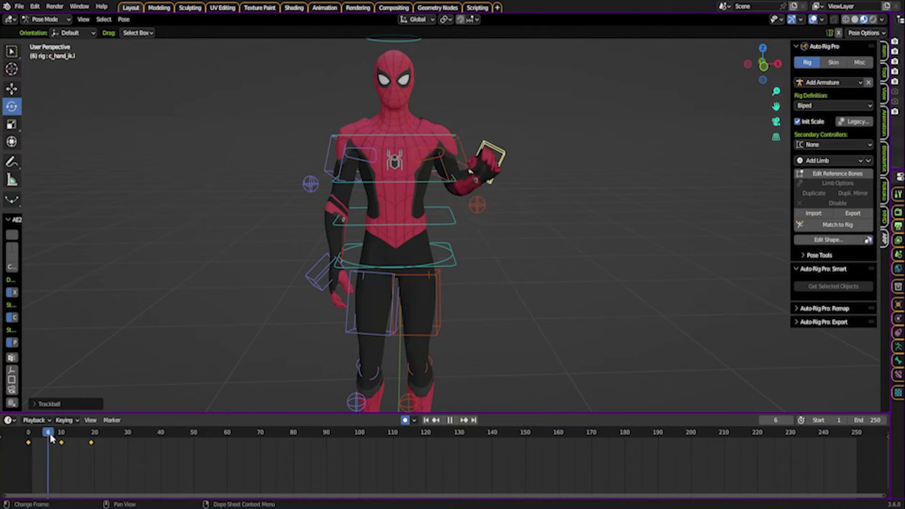
key("space")
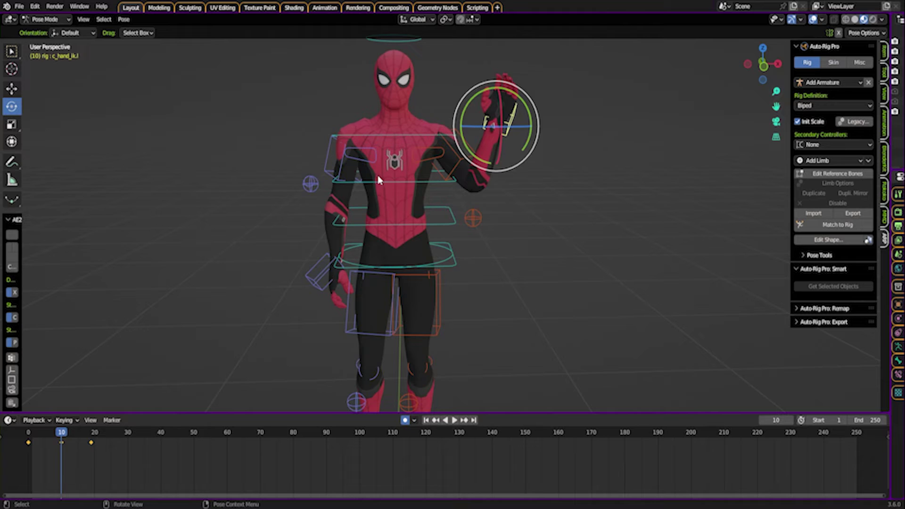
left_click(382, 185)
key("r")
key("r")
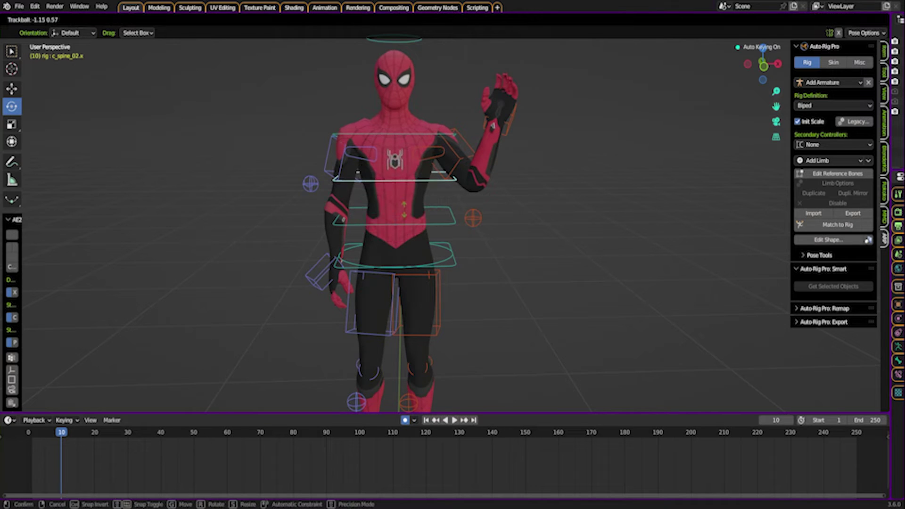
left_click(429, 53)
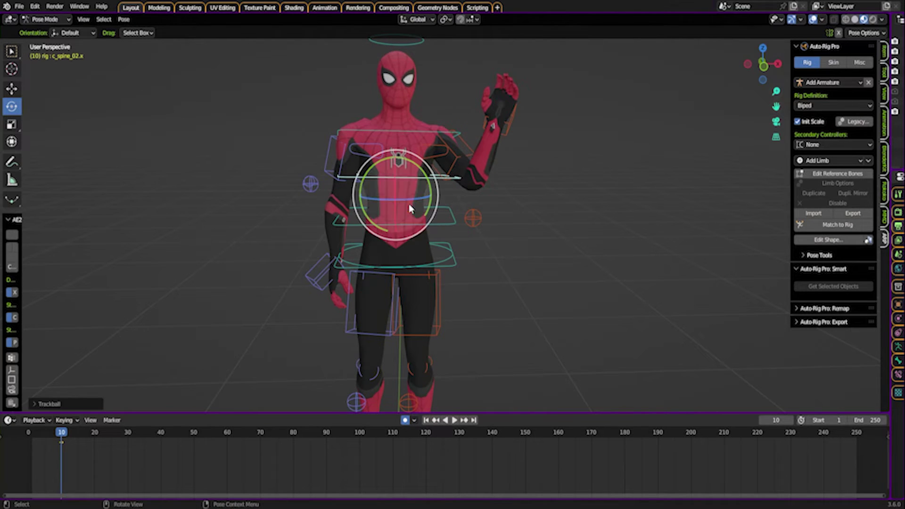
left_click(422, 41)
key("r")
key("r")
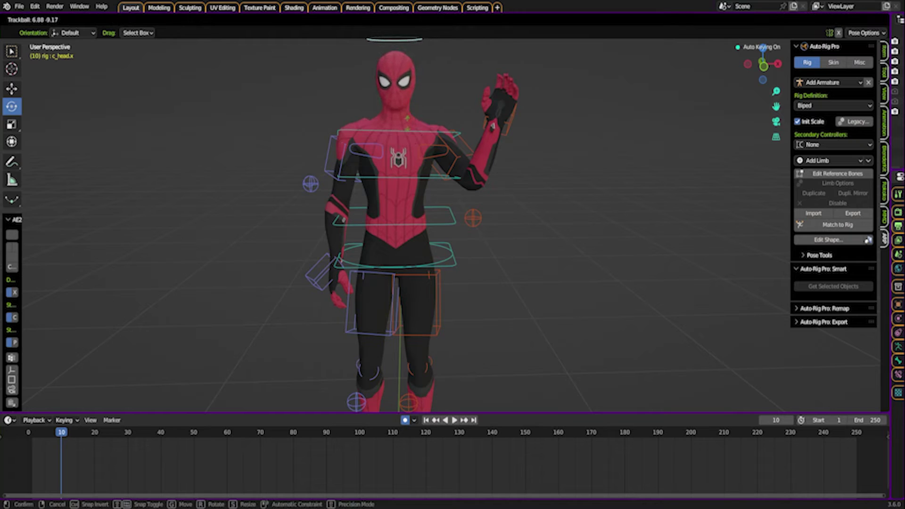
key("Return")
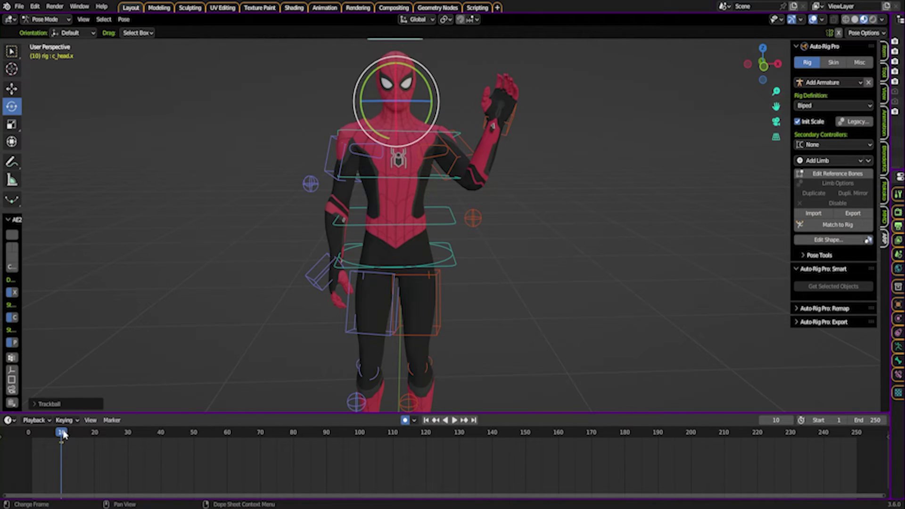
Step: At frame 1, tilt the chest and head controls, then scrub to preview the upper-body sway
left_click_drag(63, 434, 32, 434)
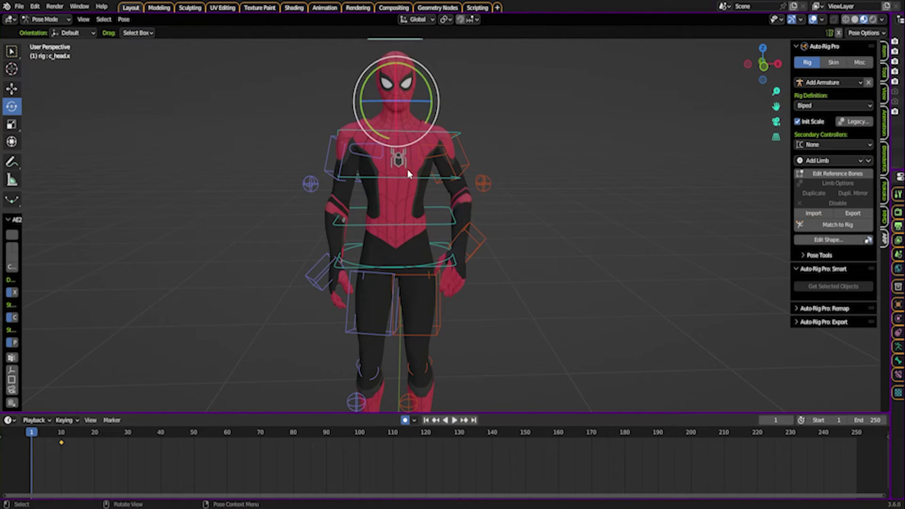
left_click(403, 181)
key("r")
key("r")
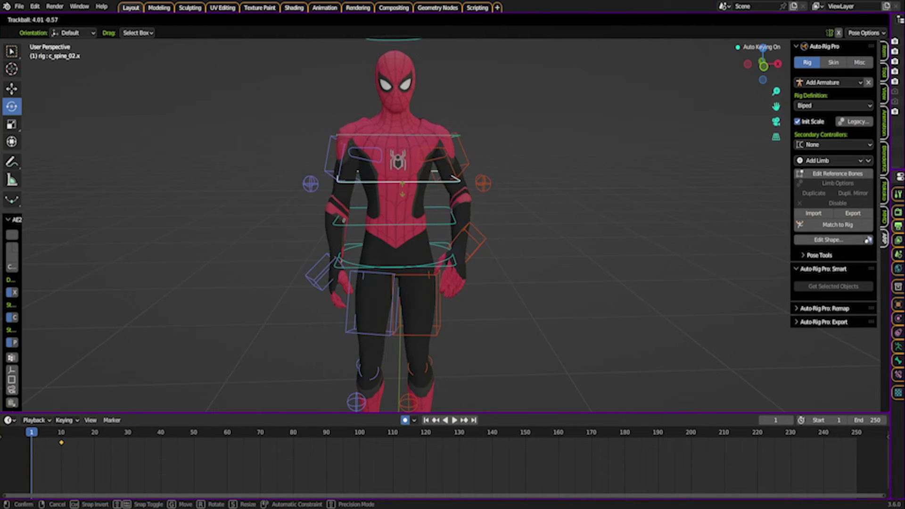
left_click(408, 133)
left_click(408, 45)
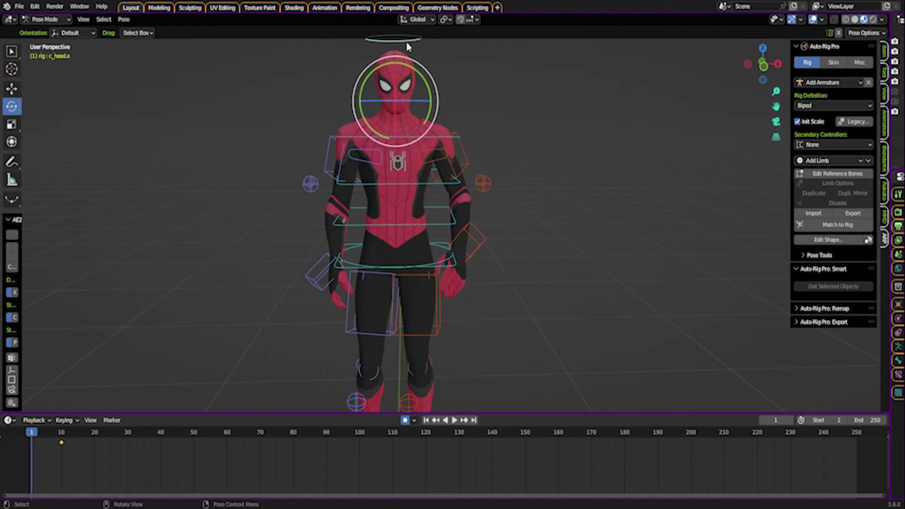
key("r")
key("r")
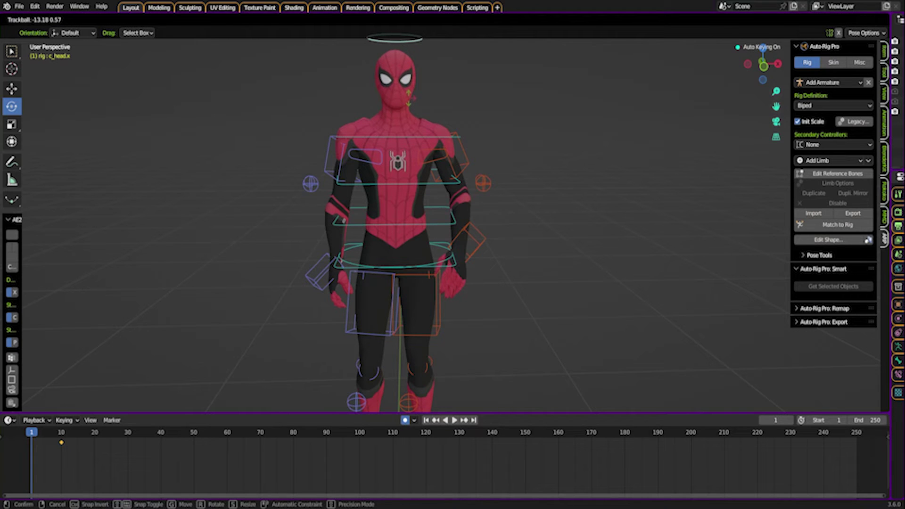
left_click(408, 103)
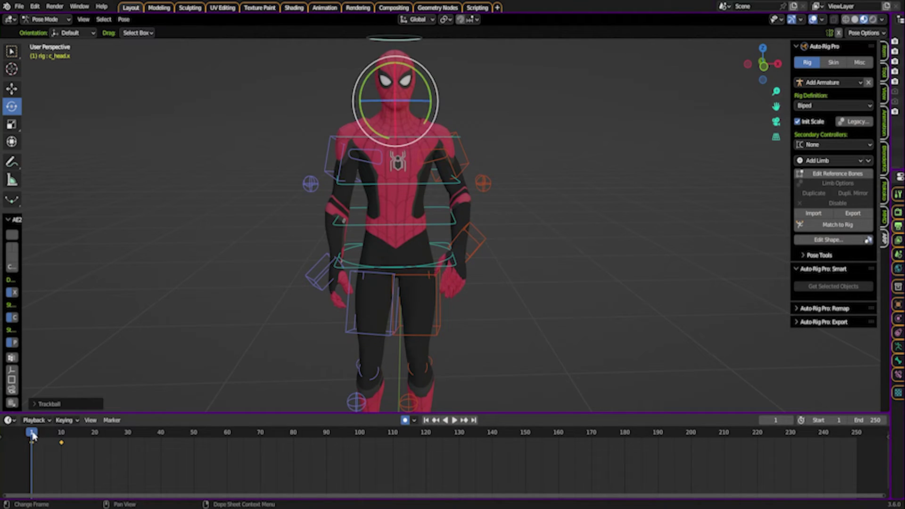
left_click_drag(32, 435, 61, 444)
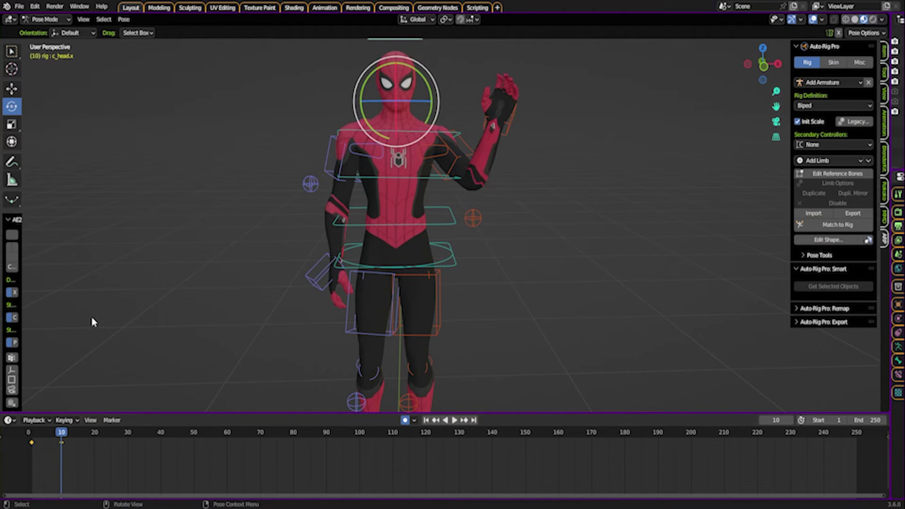
Step: Lower the right hand IK control (c_hand_ik.r) slightly at frame 9, then scrub to preview both arms
left_click(31, 438)
middle_click_drag(123, 368, 282, 330)
left_click(369, 301)
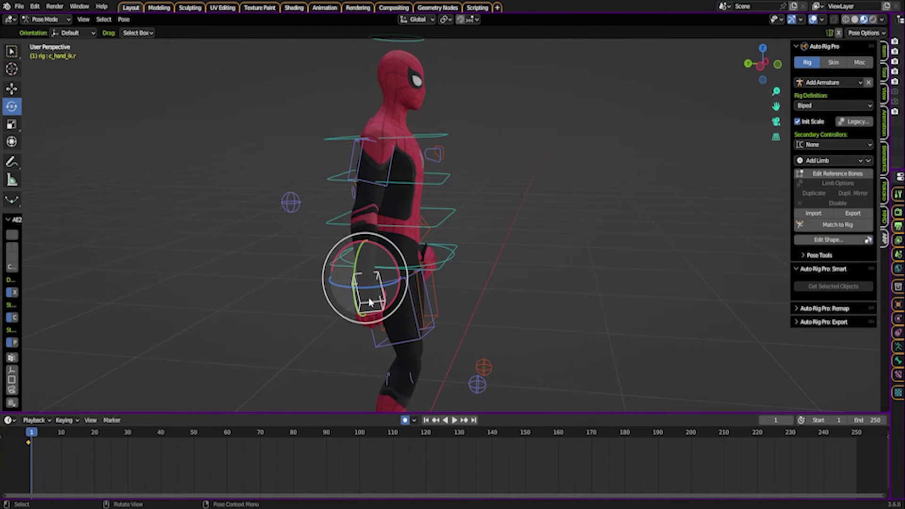
key("g")
right_click(369, 316)
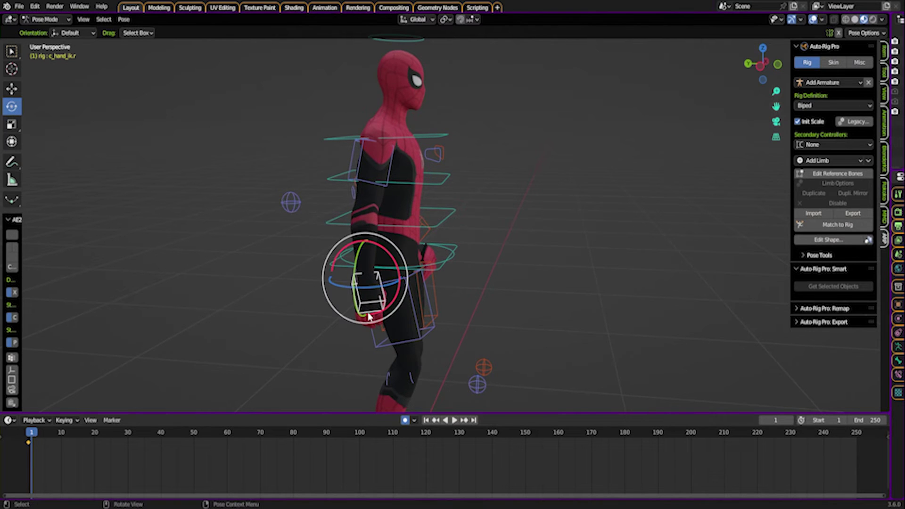
left_click_drag(31, 438, 58, 438)
key("g")
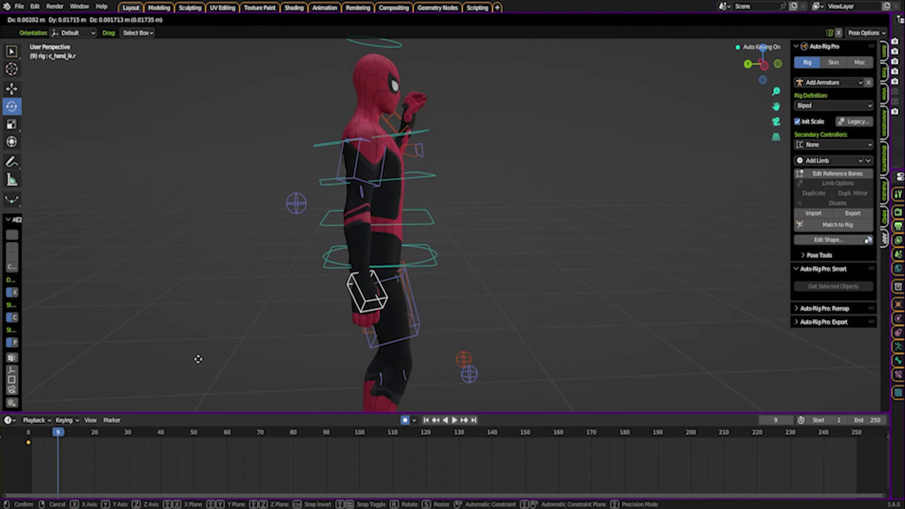
left_click(193, 359)
middle_click_drag(210, 354, 150, 325)
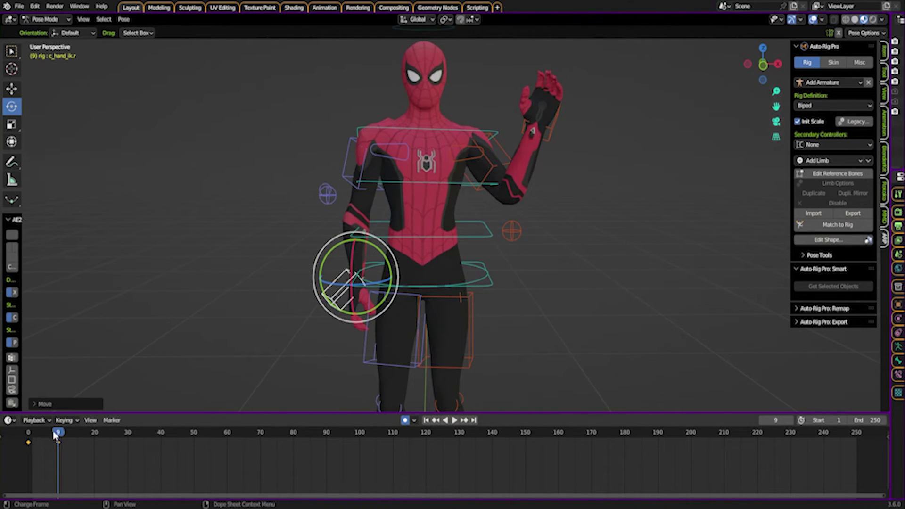
left_click_drag(55, 436, 100, 444)
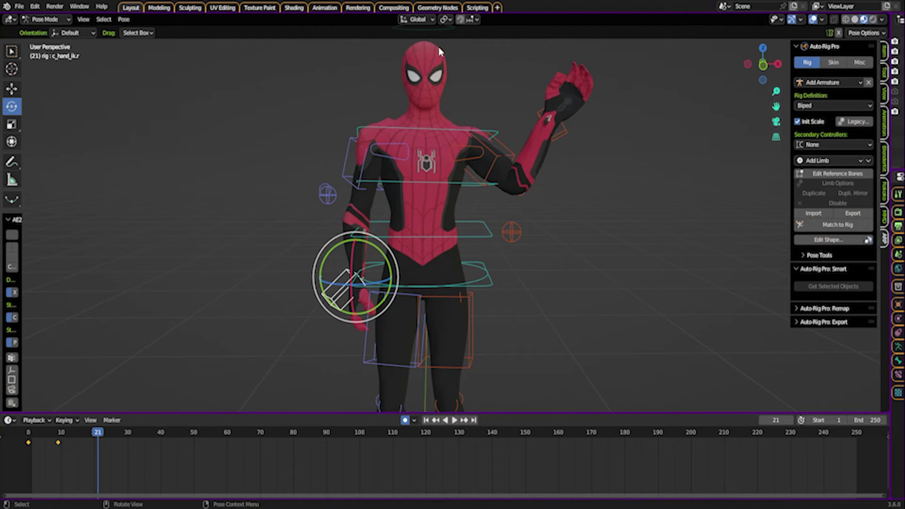
scroll(438, 51, "down", 2)
Step: Tilt and rotate the head control at frame 21
left_click(434, 66)
key("r")
key("r")
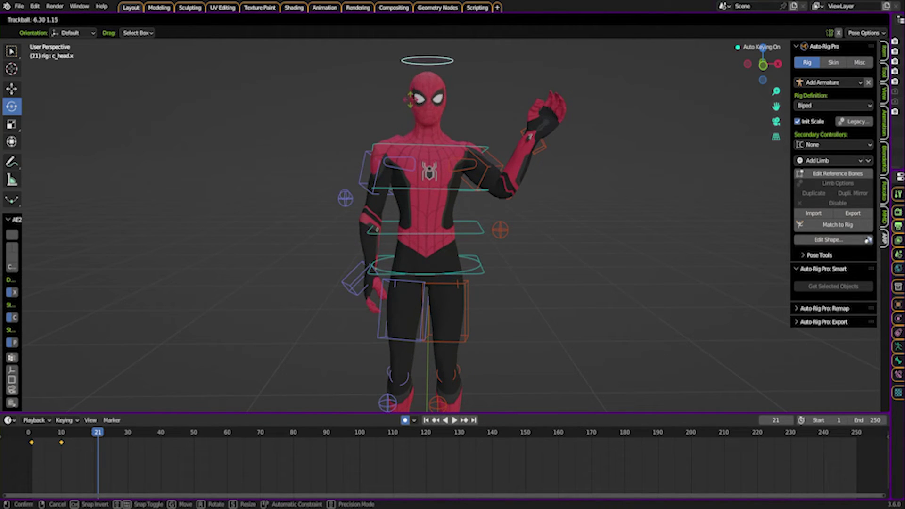
left_click(408, 112)
key("r")
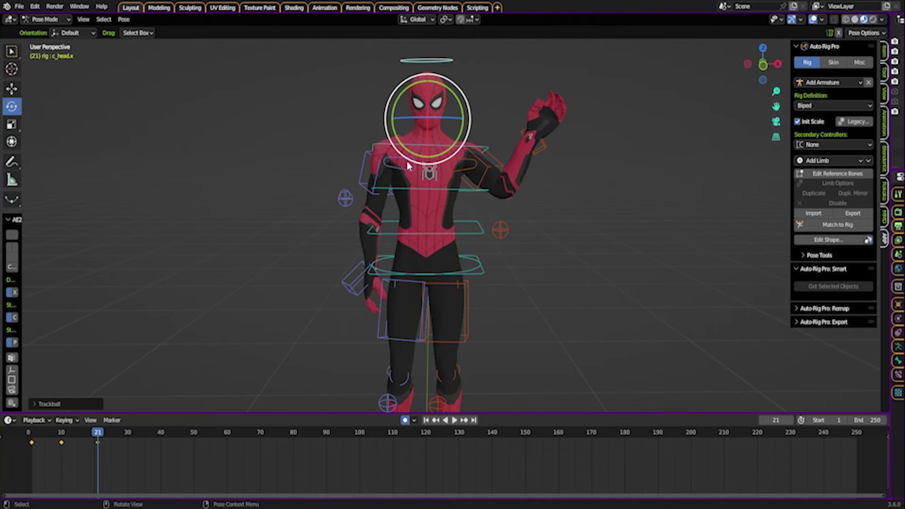
left_click(410, 161)
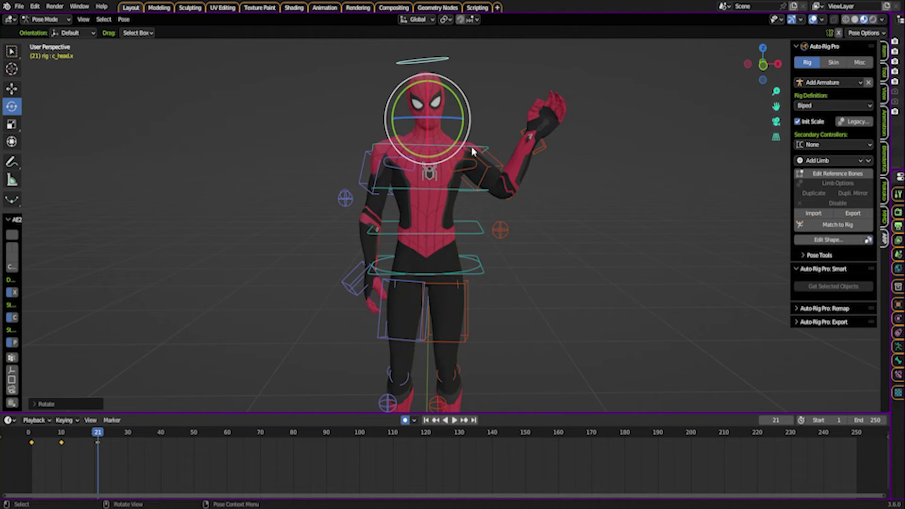
Step: At frame 31, move the left hand IK control higher and further out
left_click(526, 147)
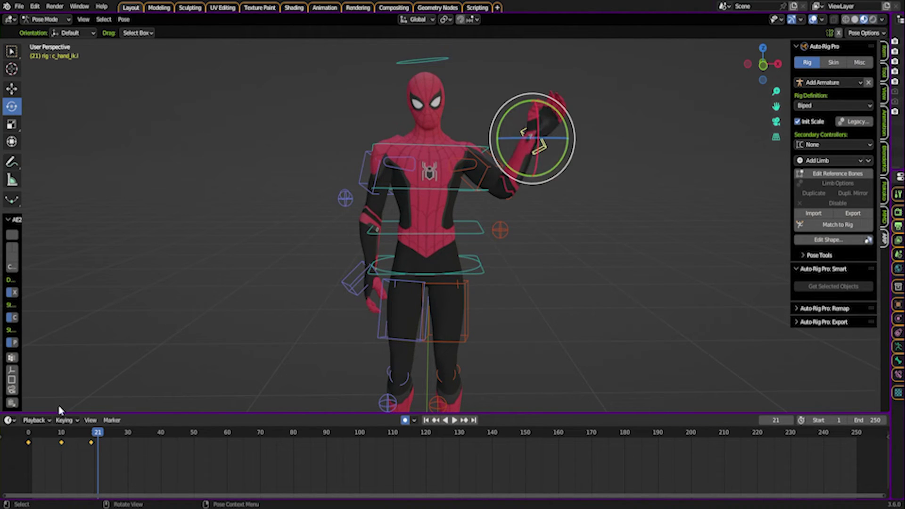
left_click(130, 438)
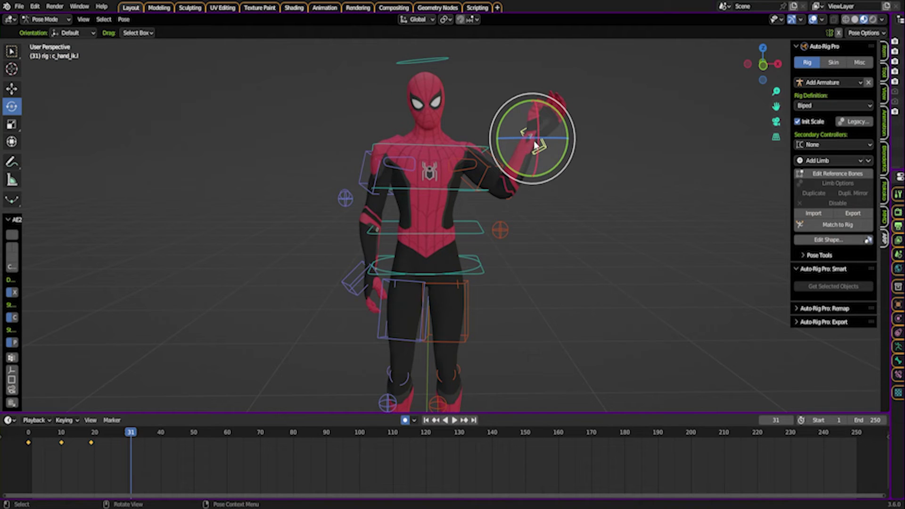
key("g")
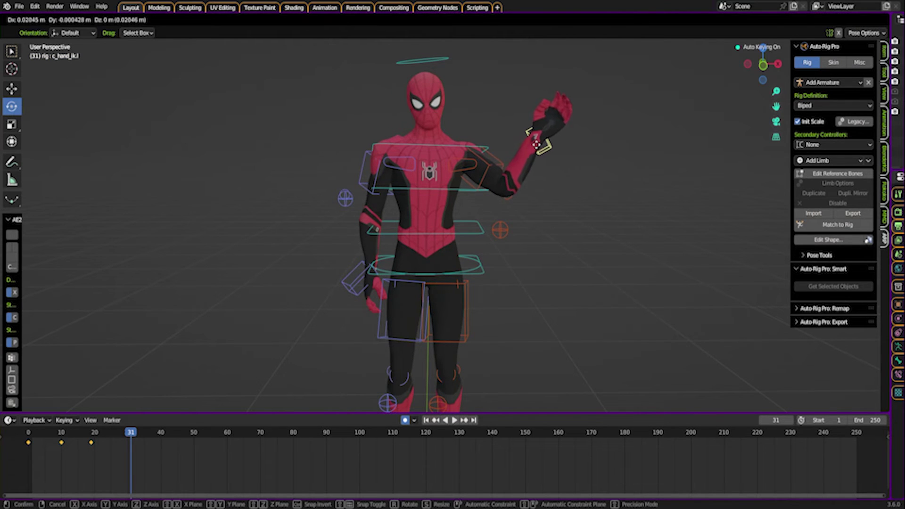
left_click(536, 144)
Step: Insert a keyframe on the left hand pose at frame 32 to hold the wave
key("i")
left_click(134, 435)
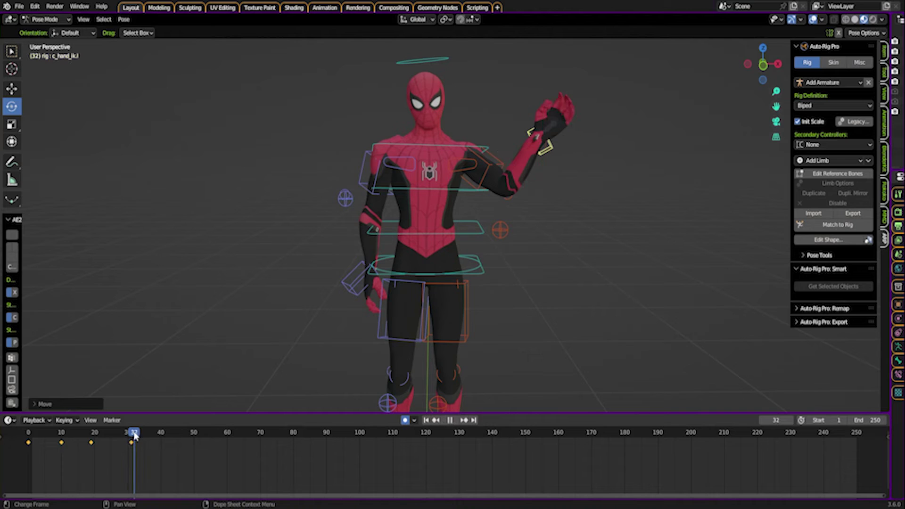
key("i")
left_click(146, 464)
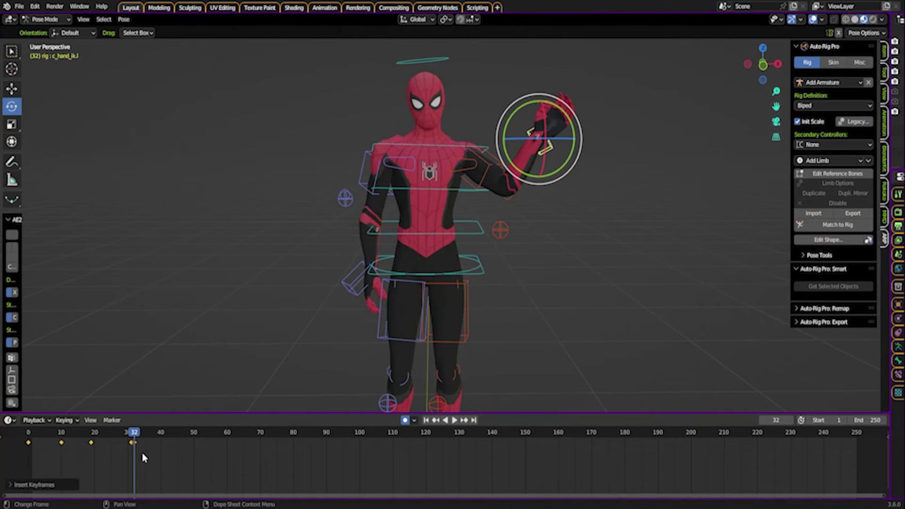
scroll(131, 449, "up", 2)
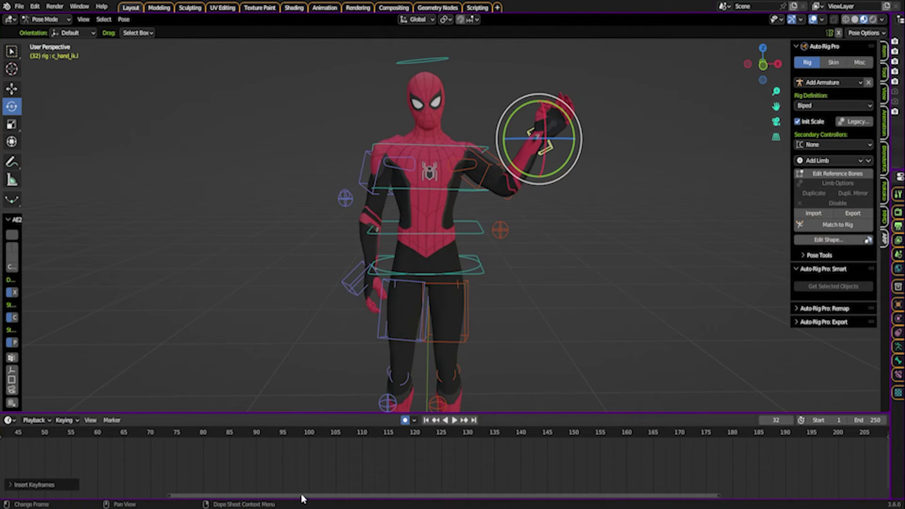
left_click_drag(307, 495, 192, 496)
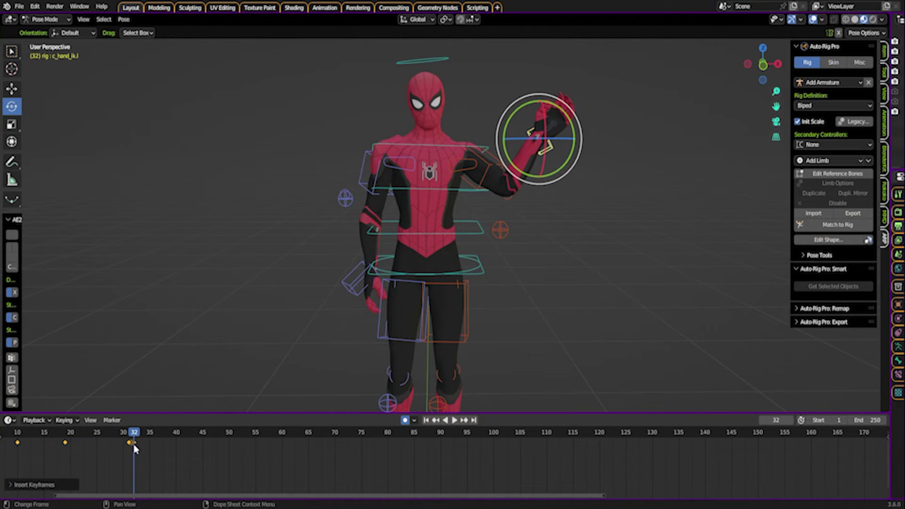
Step: At frame 40, move and rotate the left hand IK control down toward the hip
key("Right")
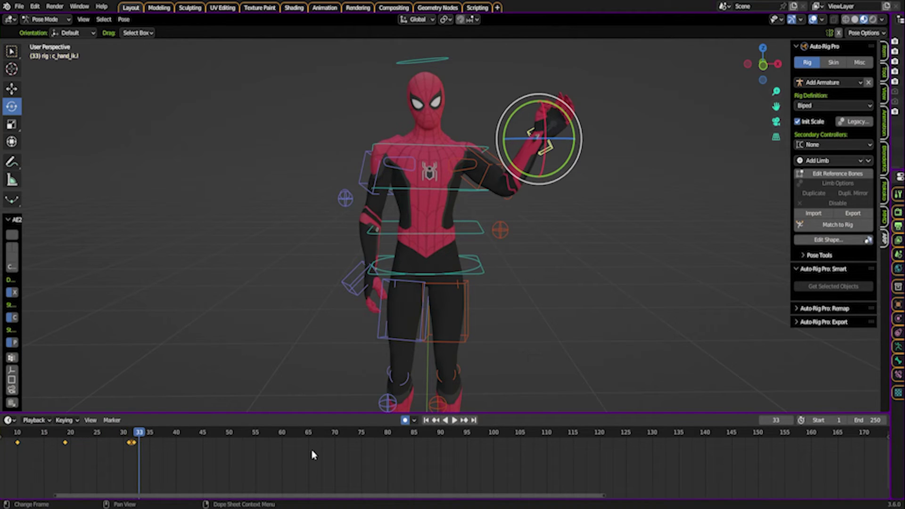
key("Right")
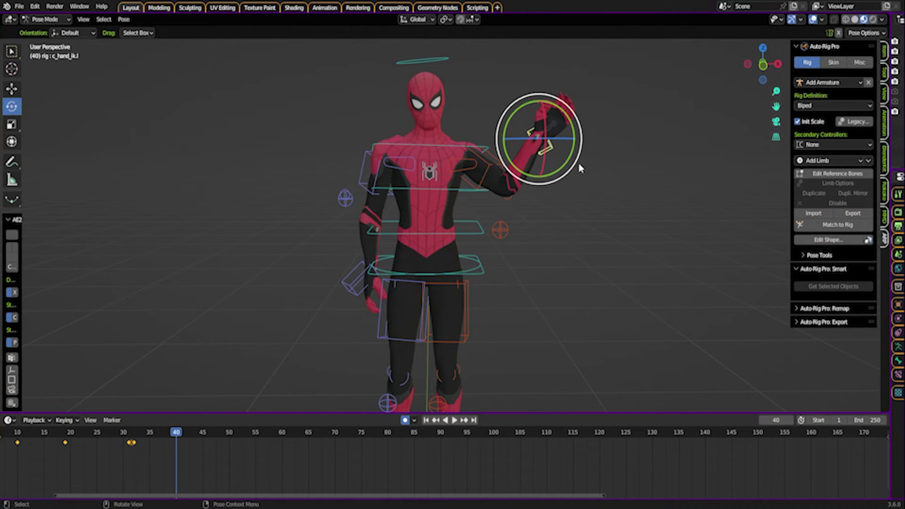
key("g")
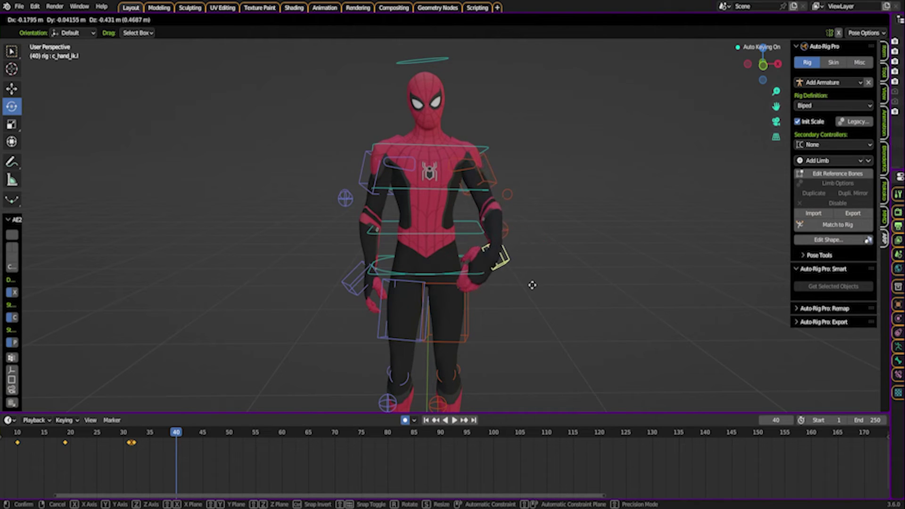
left_click(532, 284)
key("r")
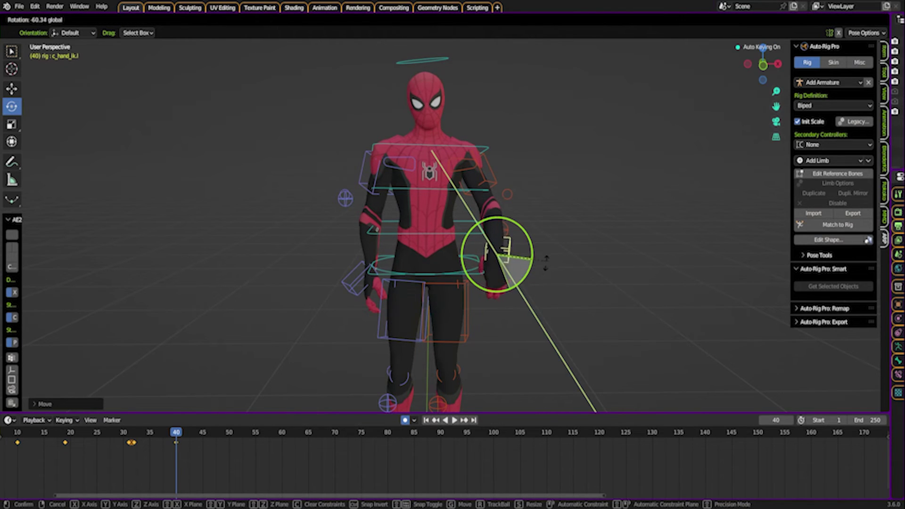
left_click(545, 262)
mouse_move(488, 284)
left_mouse_down()
mouse_move(476, 272)
mouse_move(490, 278)
left_mouse_up()
key("r")
left_click(505, 277)
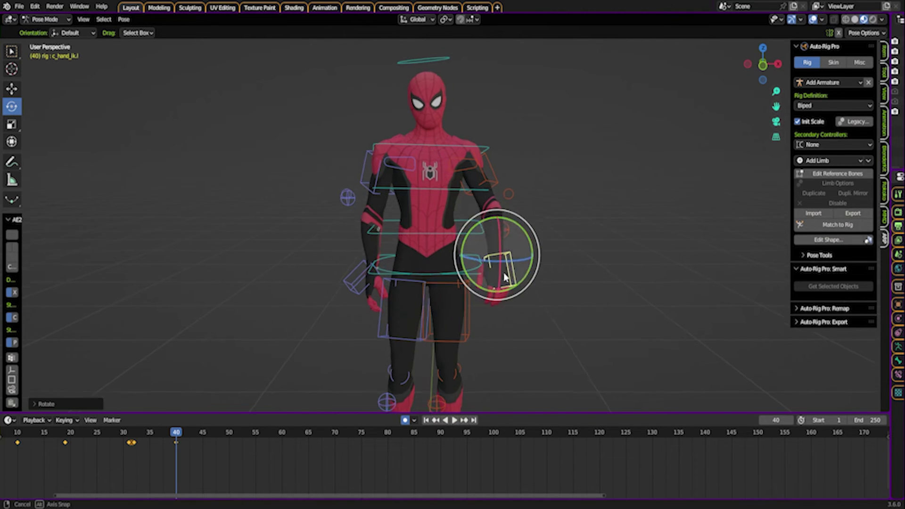
middle_click_drag(506, 277, 426, 266)
key("g")
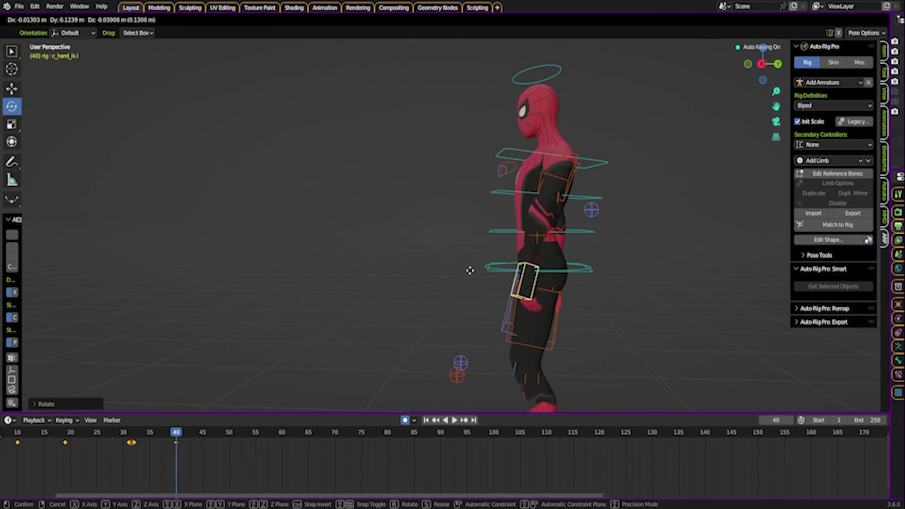
left_click(470, 270)
Step: Reposition the left hand IK control at the waist, leaving the leg pole unchanged
left_click(456, 377)
key("g")
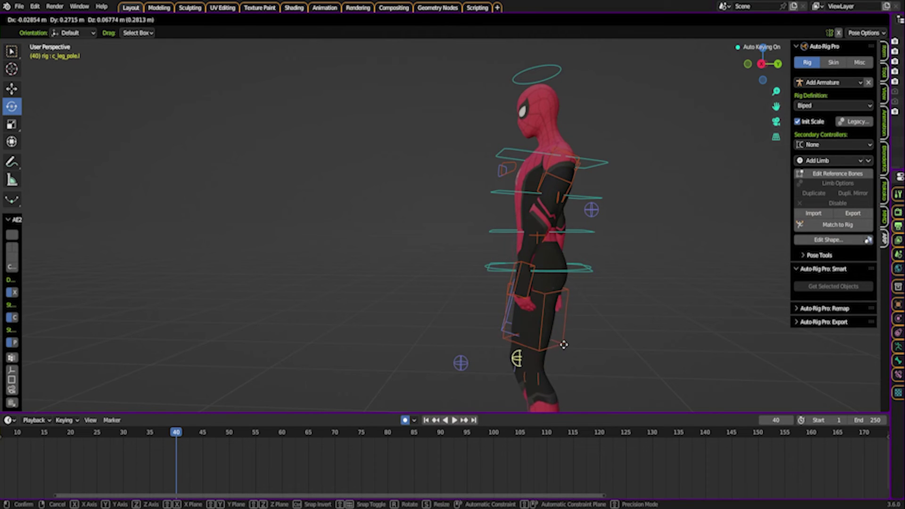
key("Escape")
middle_click_drag(545, 349, 492, 335)
scroll(515, 303, "up", 5)
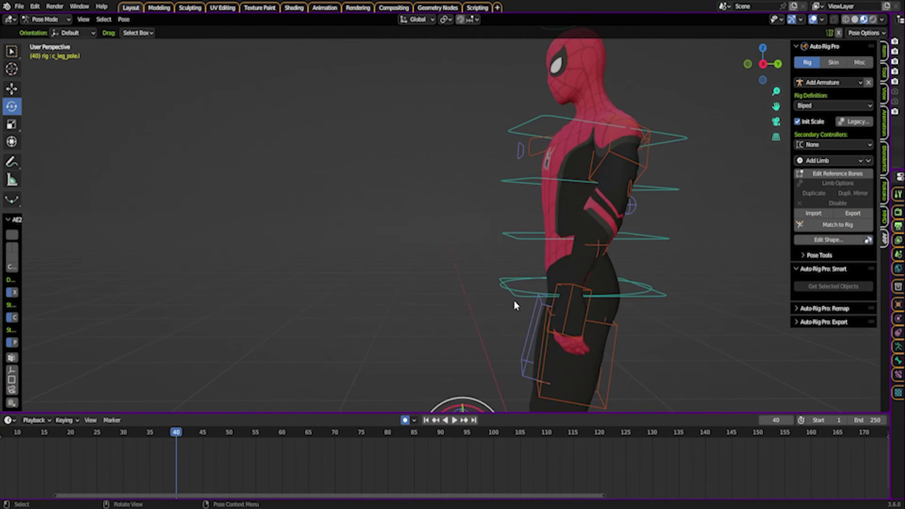
left_click(569, 304)
key("g")
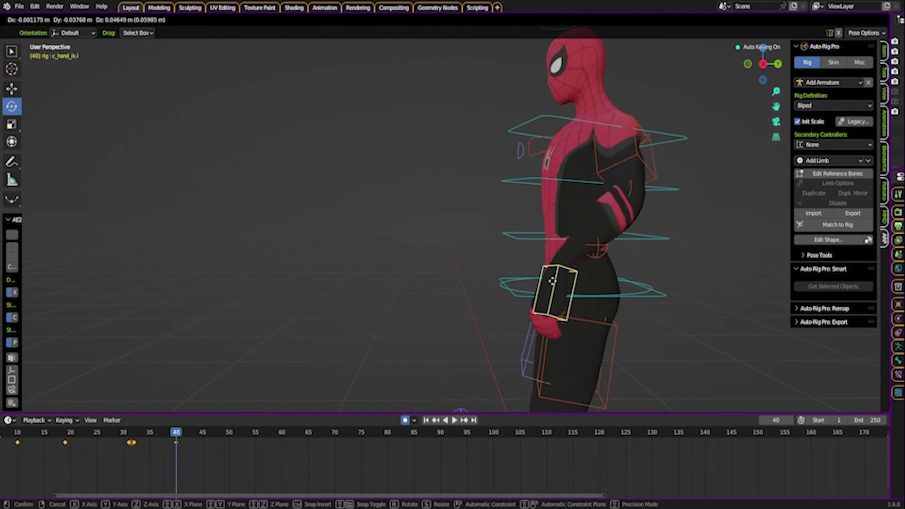
left_click(628, 269)
Step: Adjust the left arm's elbow pole and lower the hand beside the thigh
left_click(601, 257)
key("g")
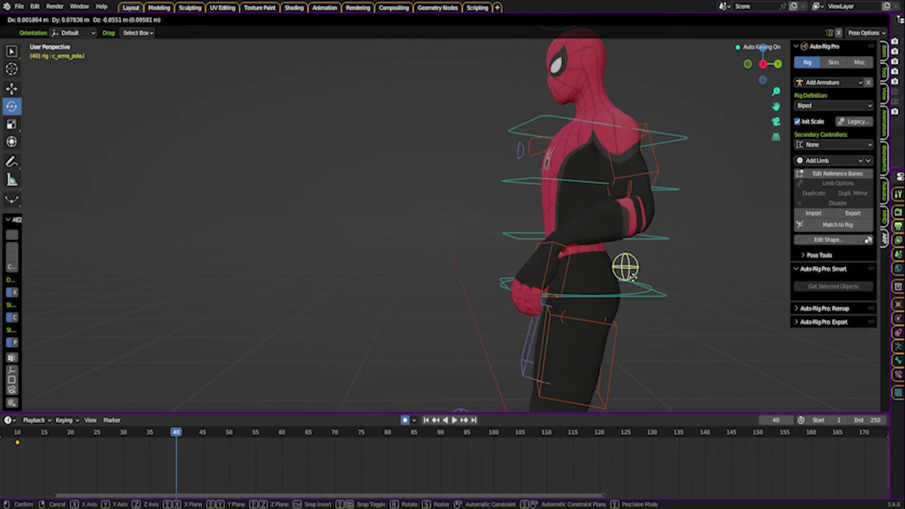
left_click(666, 300)
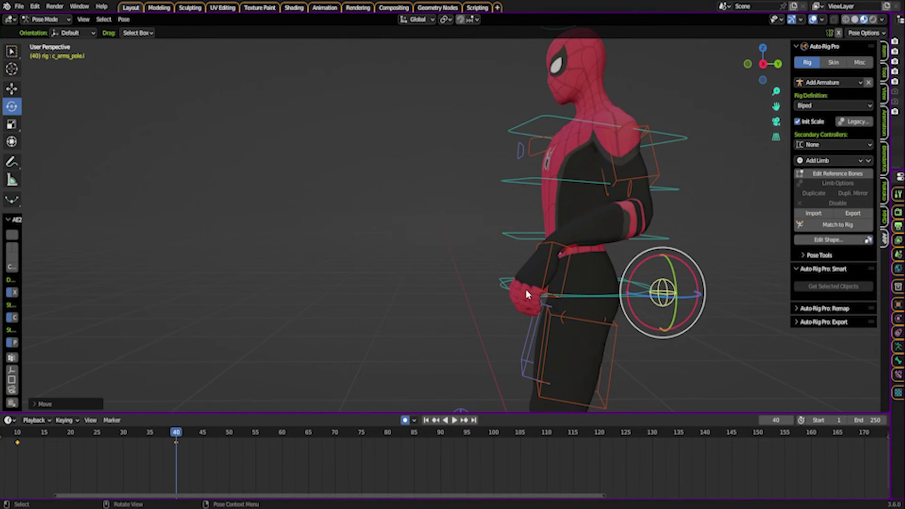
left_click(547, 278)
key("g")
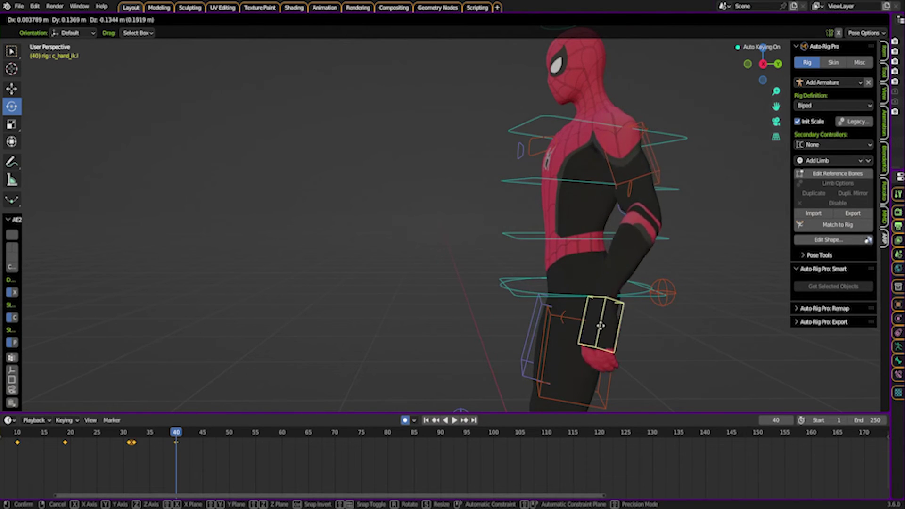
left_click(594, 315)
Step: Give the left hand control its final rotation beside the hip
key("r")
key("r")
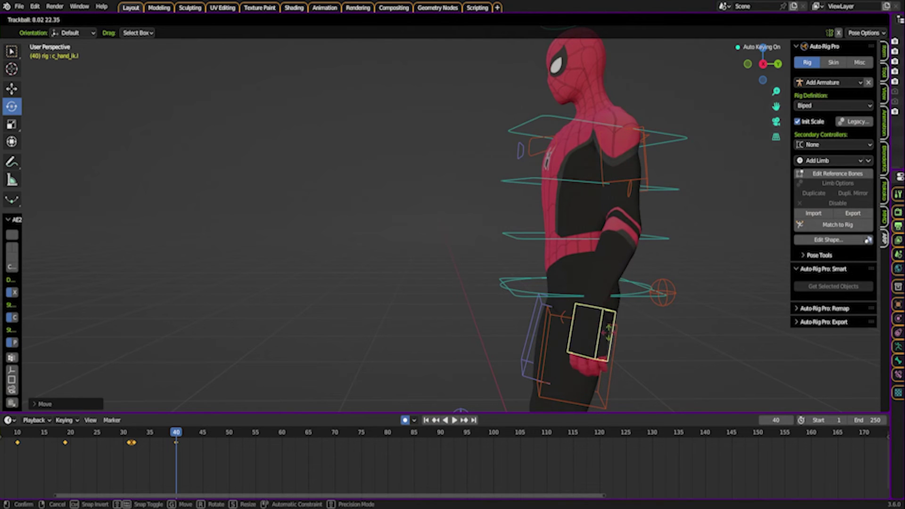
left_click(422, 296)
middle_click_drag(422, 296, 525, 300)
Step: Scrub back to the start and play the wave animation twice to review it
scroll(525, 300, "down", 1)
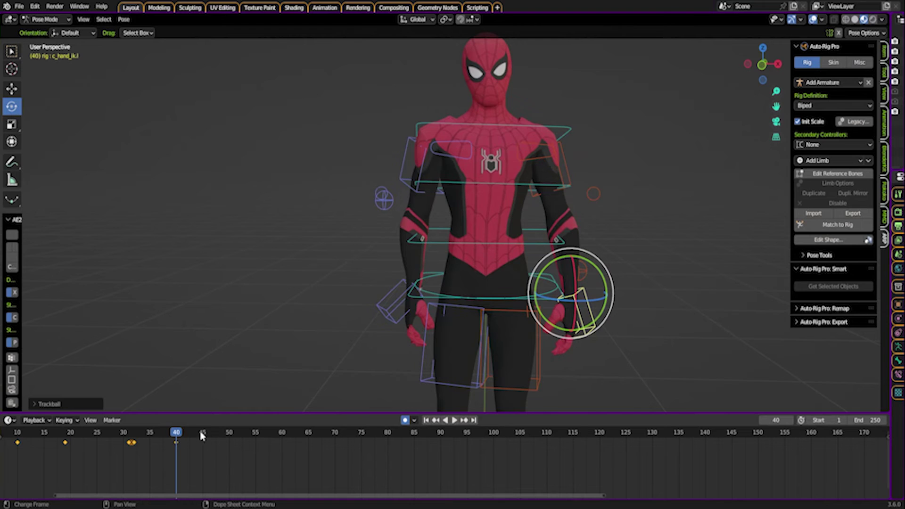
left_click_drag(177, 432, 22, 427)
key("space")
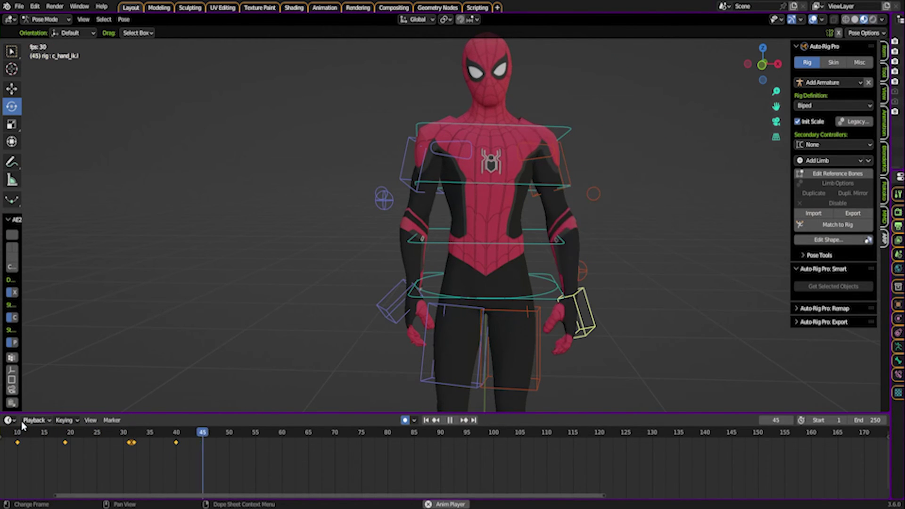
key("space")
left_click_drag(54, 432, 22, 433)
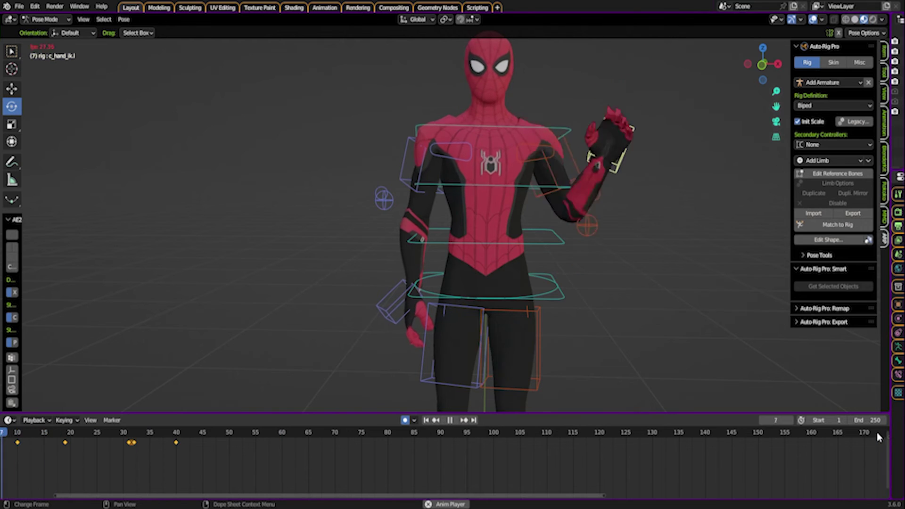
key("space")
key("space")
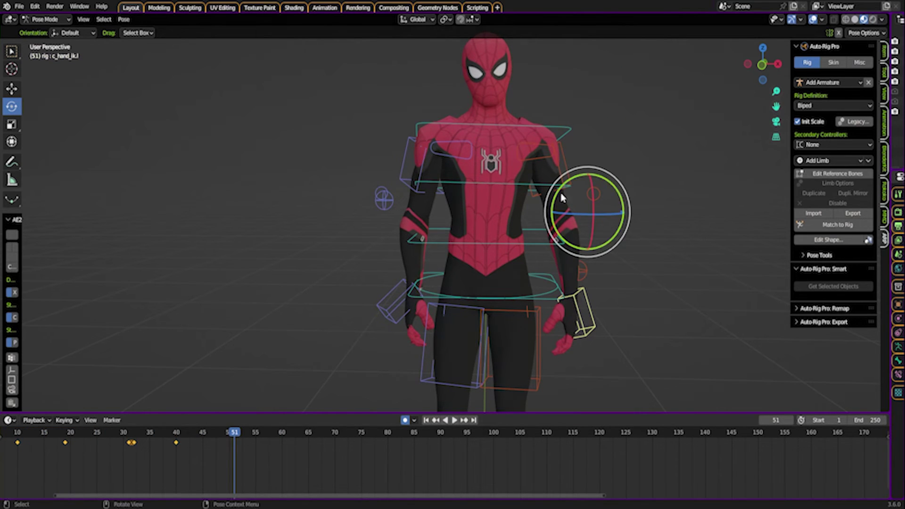
Step: Nudge the hand control's position and tilt the head slightly
middle_click_drag(561, 198, 501, 257)
key("g")
left_click(517, 253)
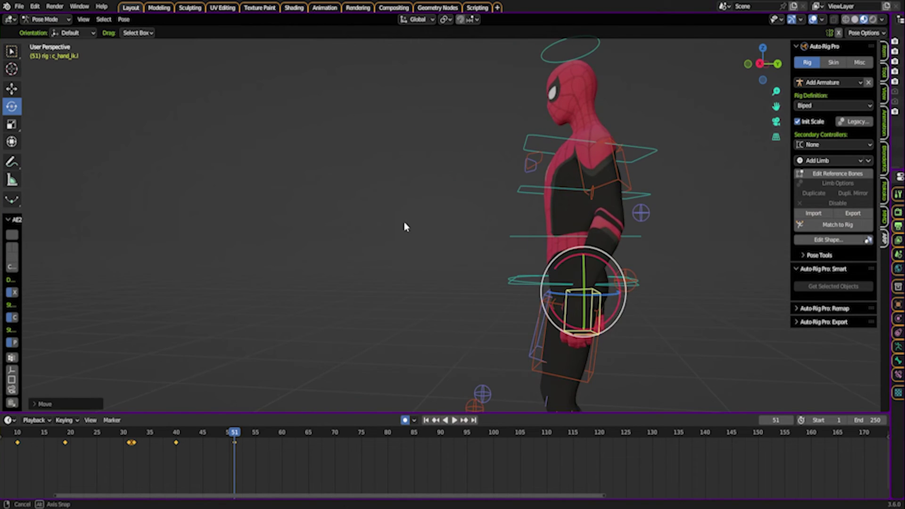
middle_click_drag(404, 226, 491, 154)
left_click(498, 174)
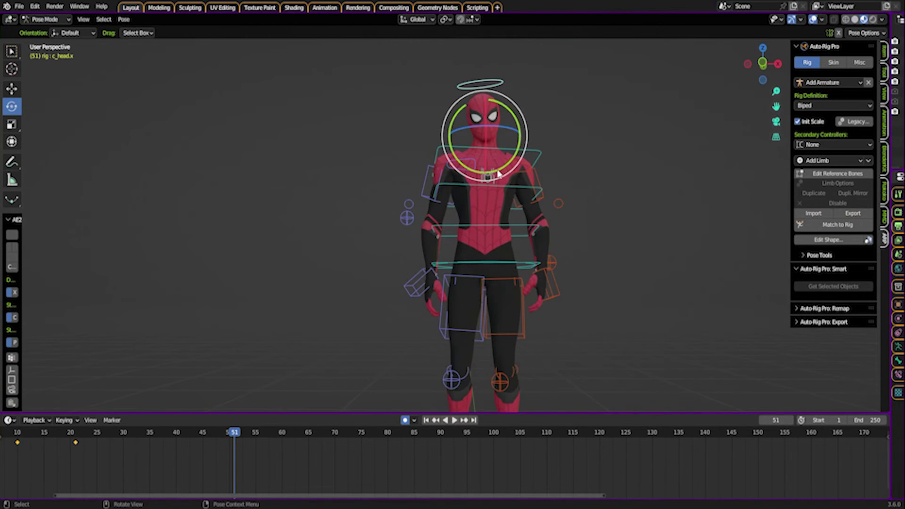
left_click_drag(498, 174, 491, 176)
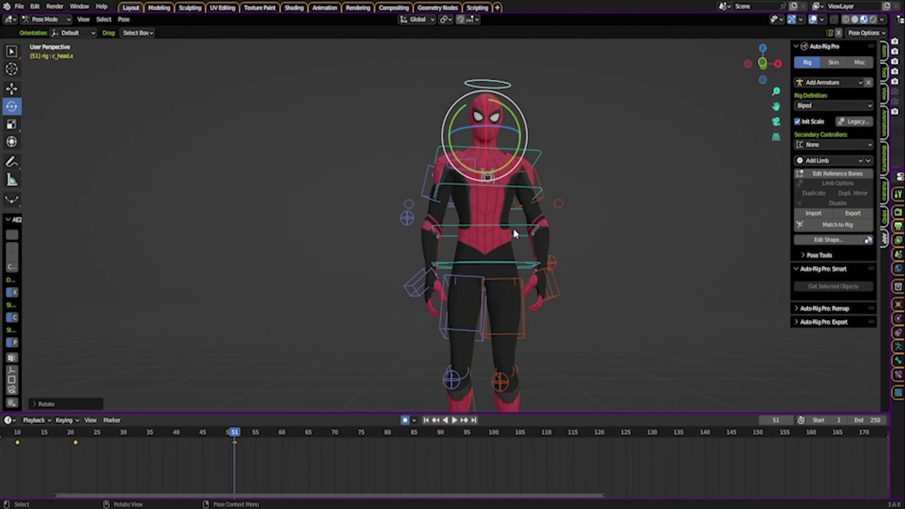
Step: Key an upper-spine (c_spine_02.x) lean, then play back from near frame 10
left_click(511, 192)
key("r")
key("r")
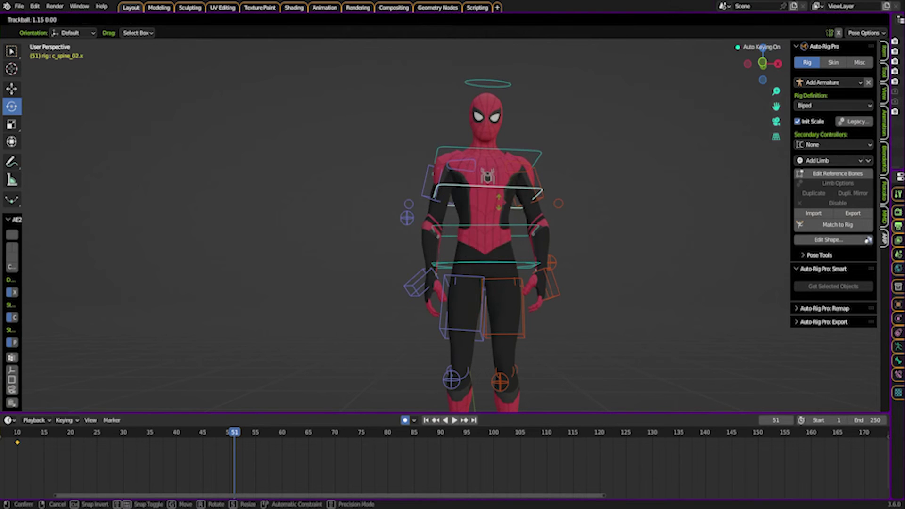
key("Return")
left_click_drag(103, 435, 18, 438)
key("space")
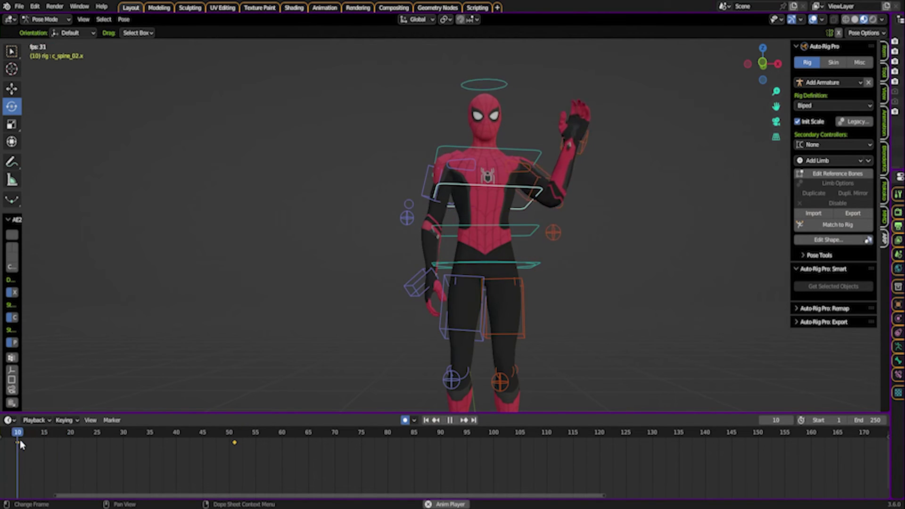
key("space")
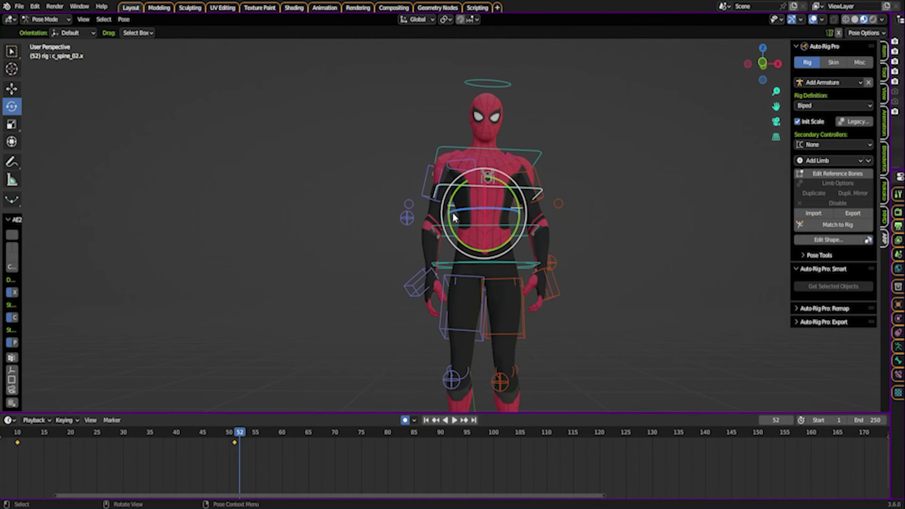
Step: Select the root master controller but cancel its move, leaving the rig in place
middle_click_drag(453, 216, 484, 242, "ctrl")
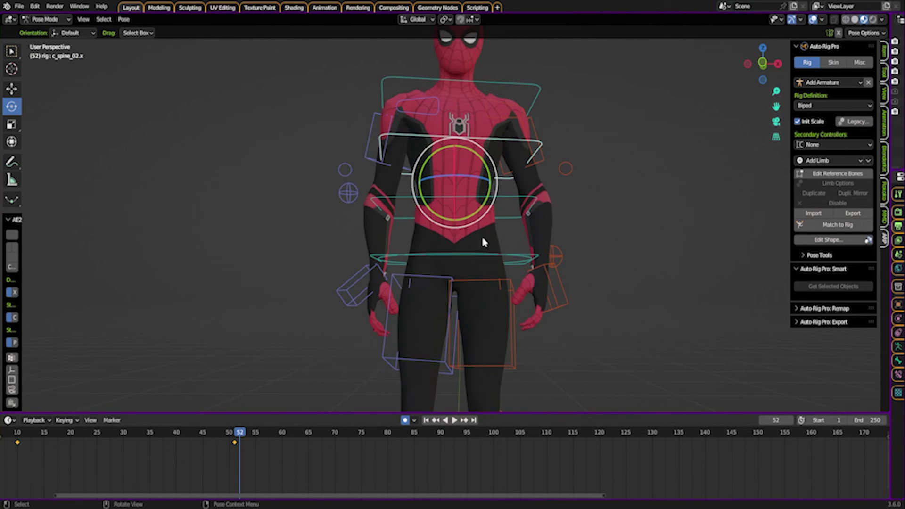
left_click(538, 258)
key("g")
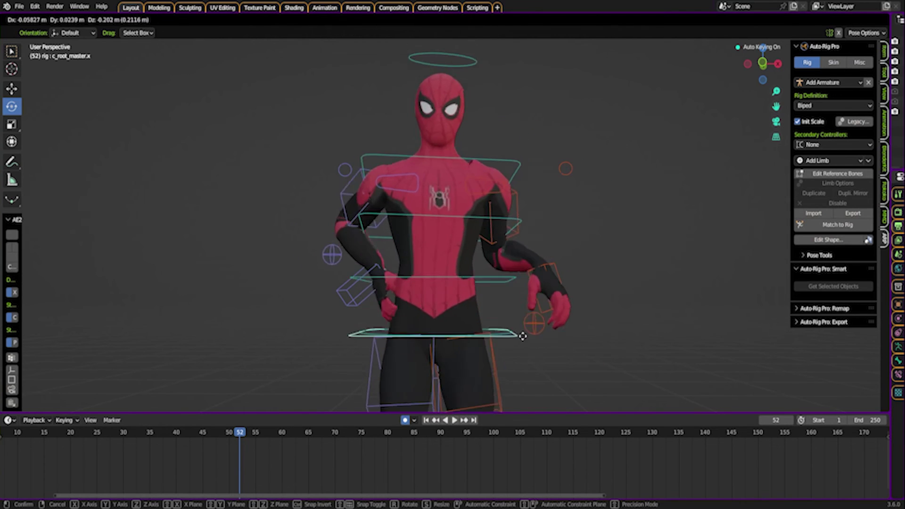
right_click(546, 288)
Step: Tilt the right foot about -15 degrees, lift and rotate it, and shift the left foot
scroll(540, 142, "up", 5)
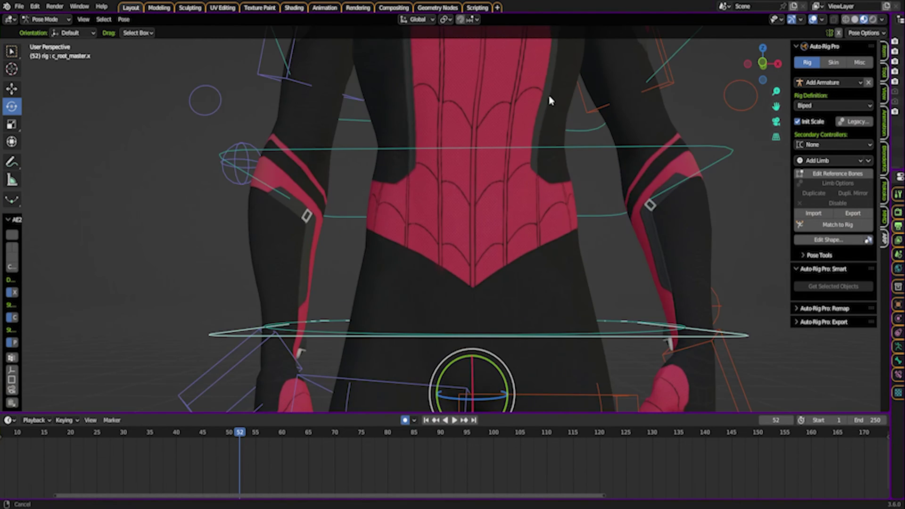
scroll(550, 100, "down", 6)
middle_click_drag(513, 177, 545, 261)
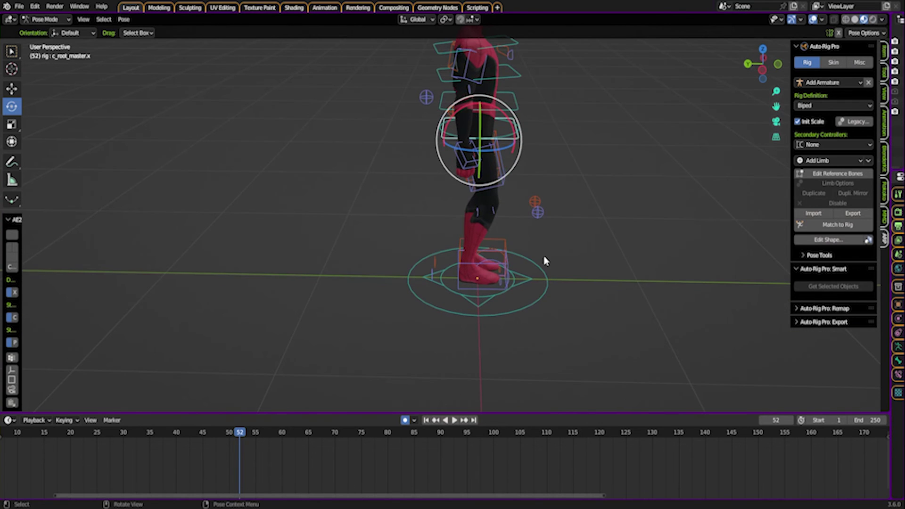
left_click(506, 270)
left_click_drag(512, 242, 500, 245)
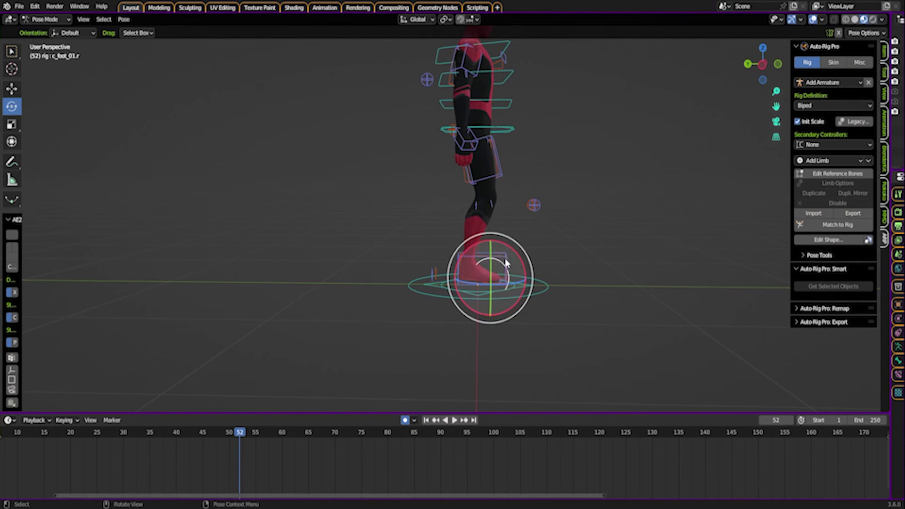
left_click(502, 258)
key("g")
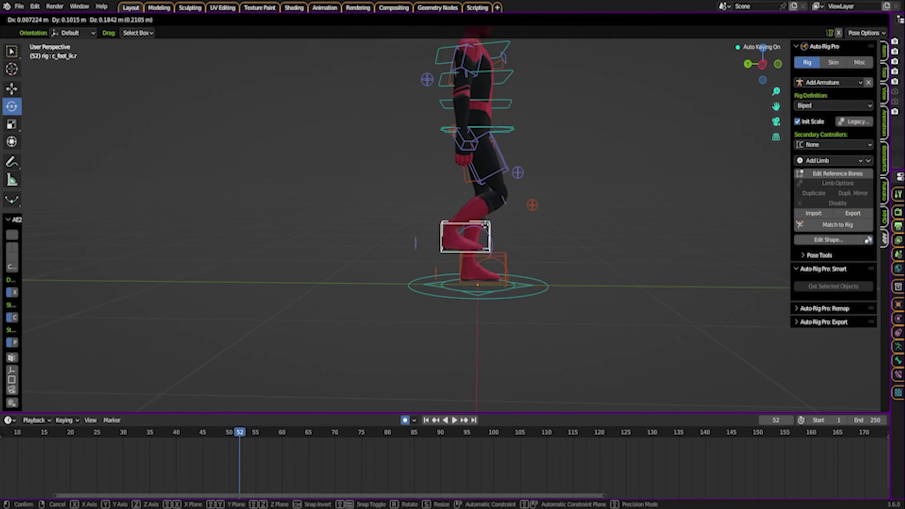
left_click(472, 279)
left_click_drag(465, 263, 426, 273)
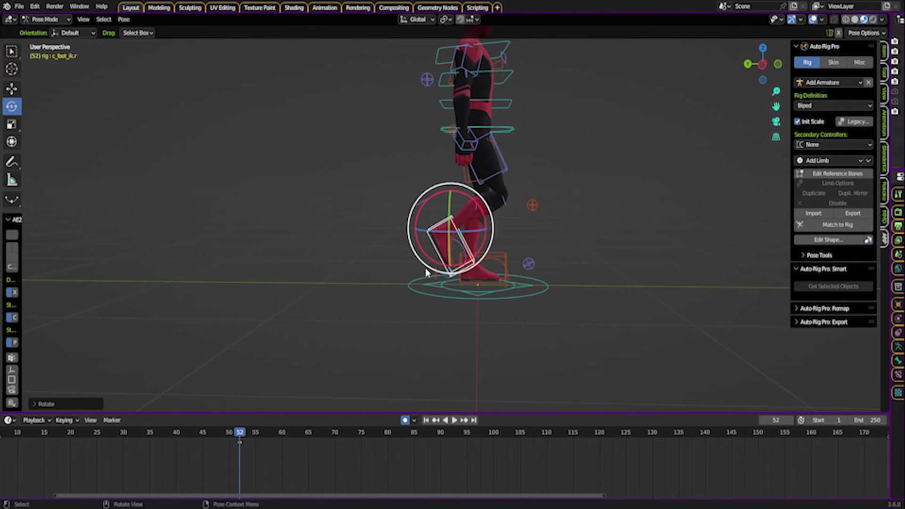
left_click(485, 257)
key("g")
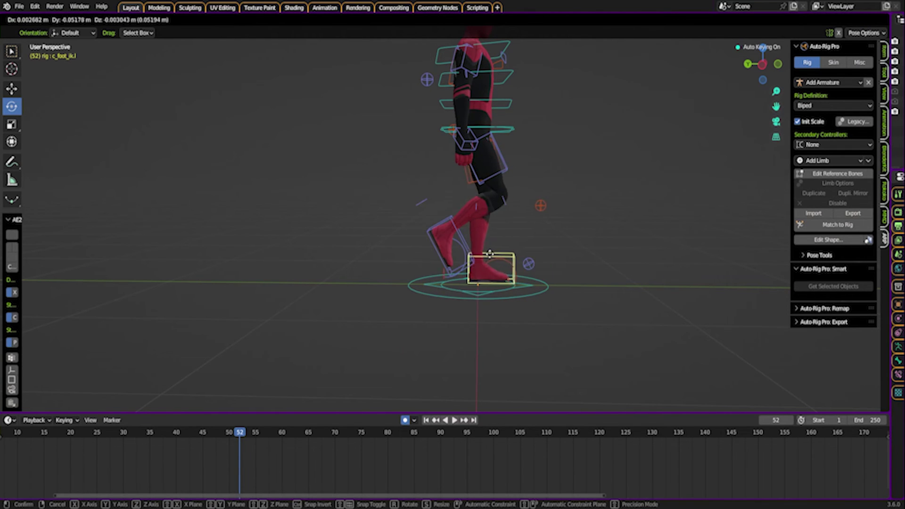
left_click(484, 246)
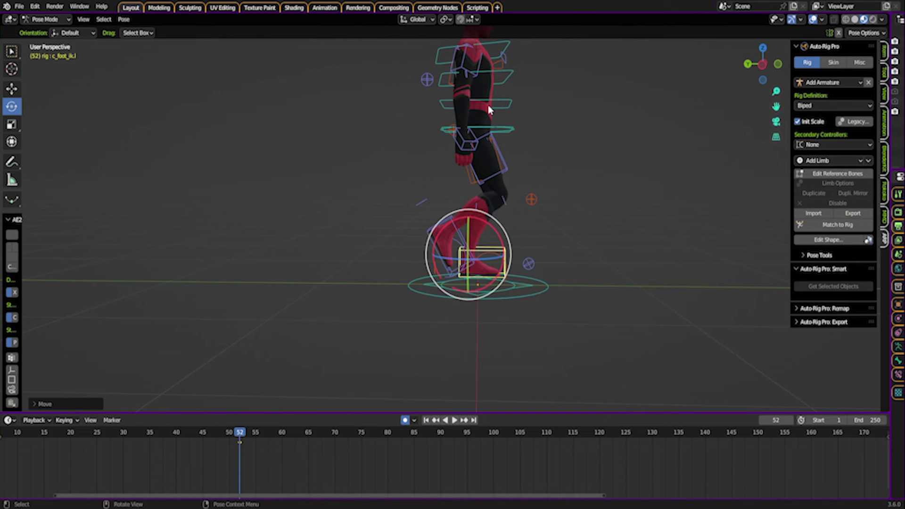
Step: Rotate the lower and upper spine controllers to lean the torso
left_click(489, 110)
key("r")
left_click(490, 137)
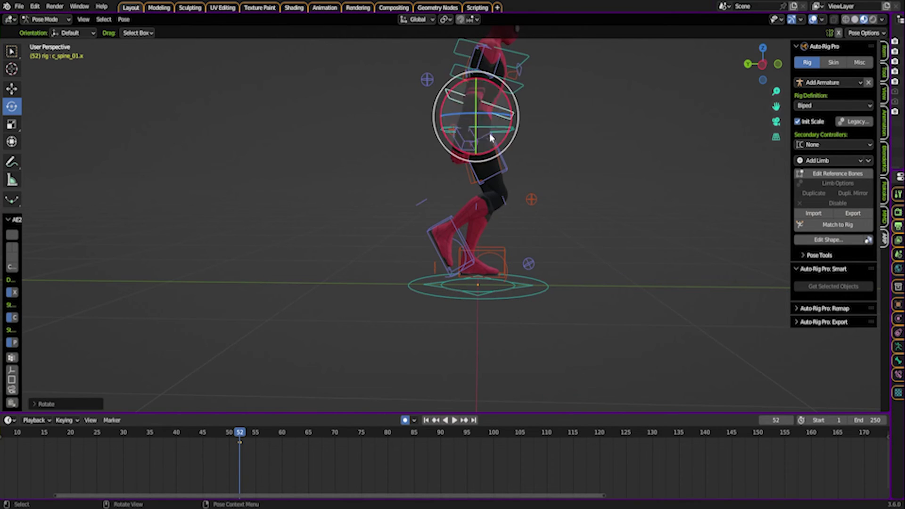
left_click(504, 114)
key("r")
left_click(500, 124)
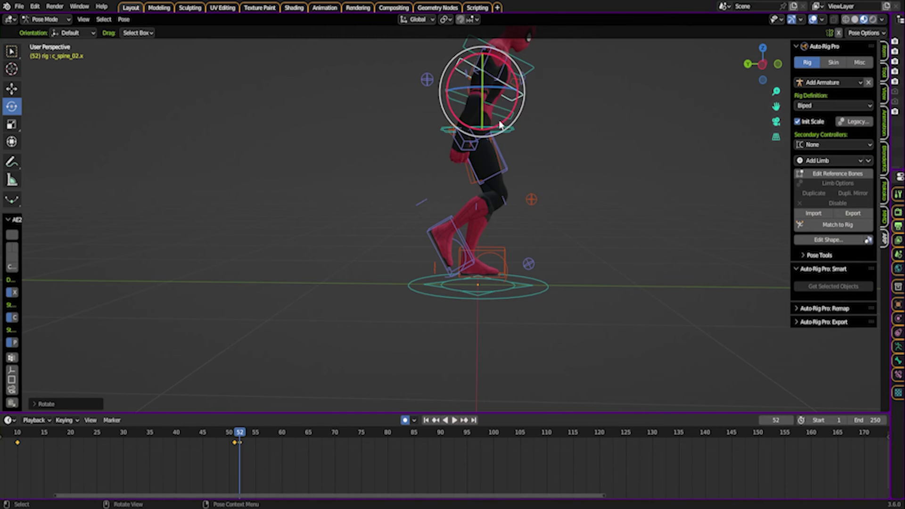
Step: Move the right hand IK control and rotate the left hand about -27 degrees on X
left_click(460, 151)
key("g")
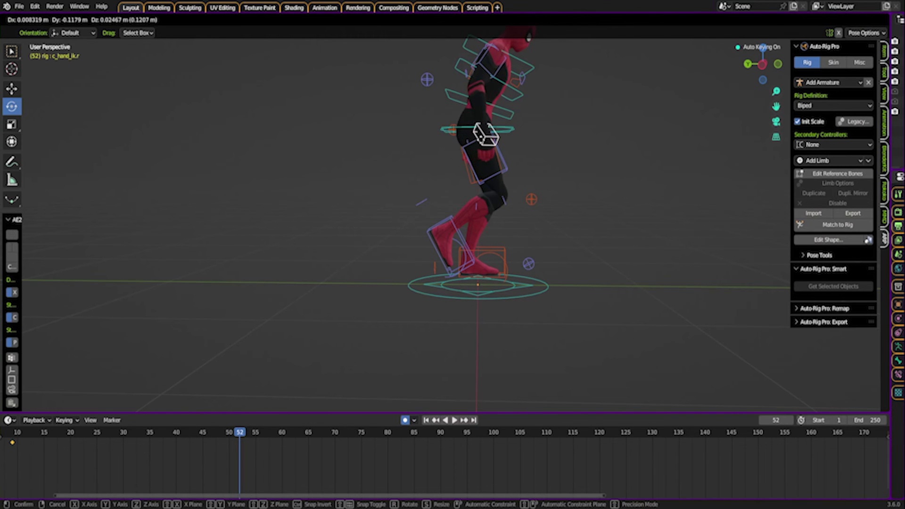
left_click(561, 139)
middle_click_drag(561, 139, 461, 141)
key("g")
key("Escape")
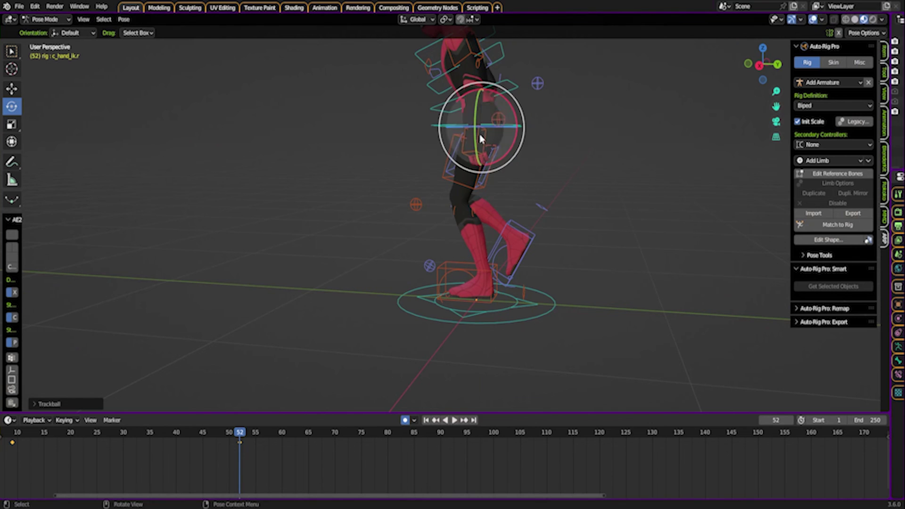
left_click(476, 137)
key("g")
key("r")
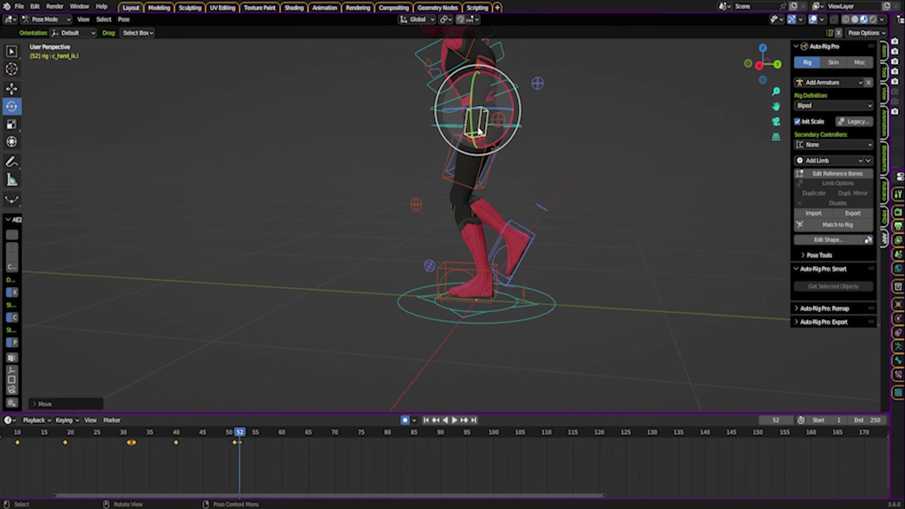
key("x")
left_click(476, 138)
mouse_move(476, 138)
middle_mouse_down()
mouse_move(499, 139)
mouse_move(470, 143)
middle_mouse_up()
Step: Give the head controller (c_head.x) a slight rotation
left_click(445, 93)
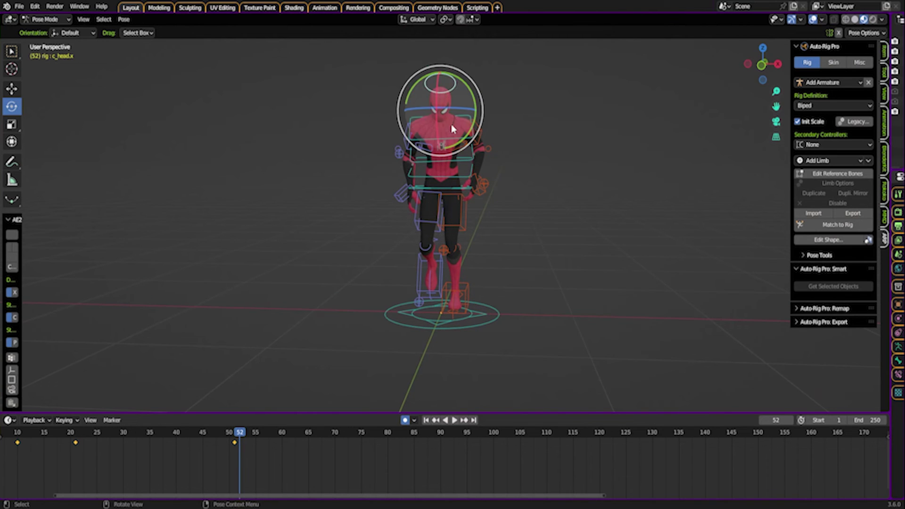
key("r")
key("r")
left_click(442, 109)
scroll(440, 112, "up", 3)
scroll(442, 111, "down", 3)
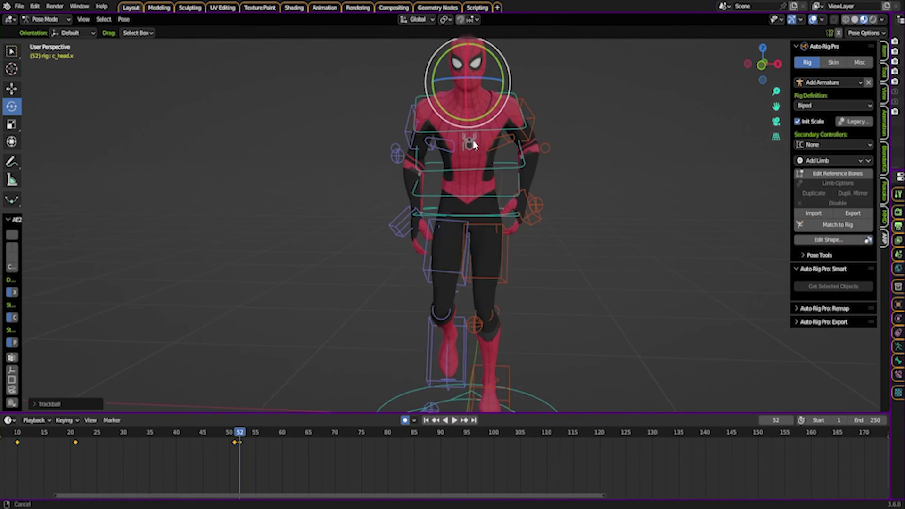
Step: Move the right hand IK control (c_hand_ik.r) to a new position beside the hip
middle_click_drag(452, 141, 482, 204)
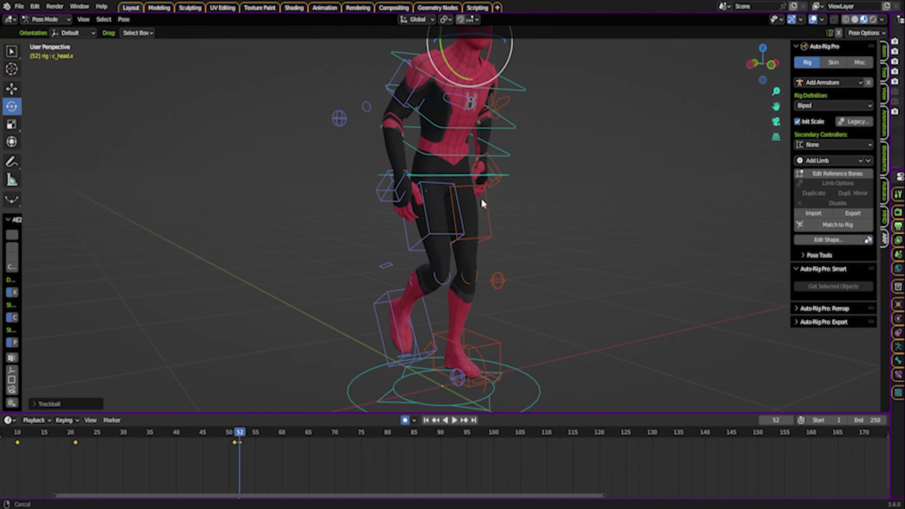
middle_click_drag(420, 212, 452, 194)
left_click(436, 195)
key("g")
left_click(464, 180)
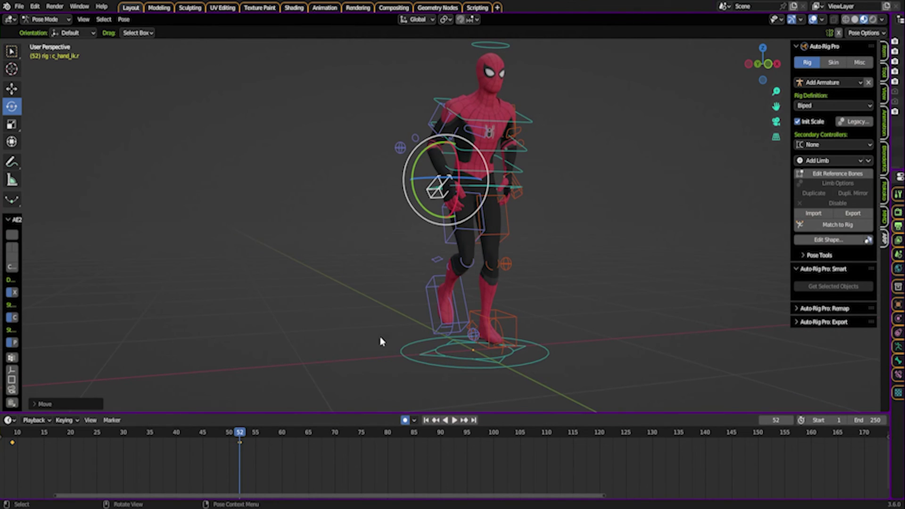
Step: Keep Biped as the Auto-Rig Pro rig definition and expand the Pose Tools subpanel
left_click(830, 107)
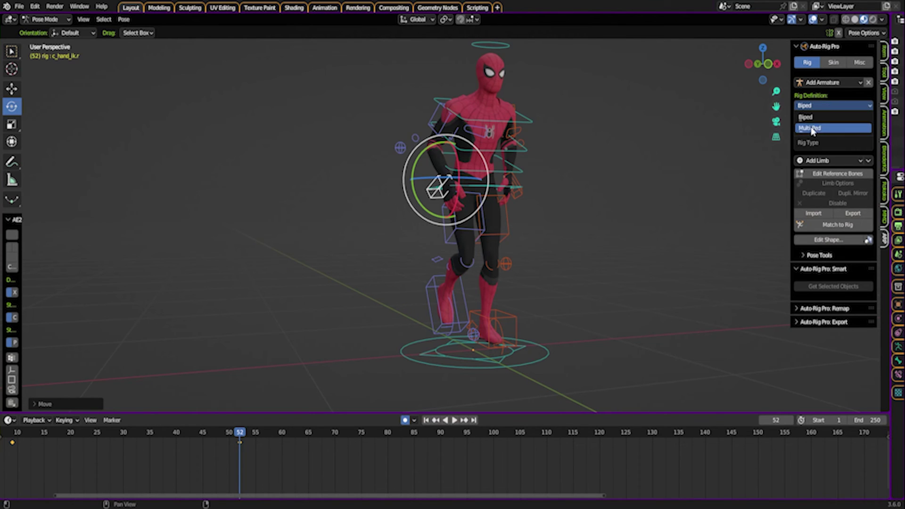
left_click(647, 170)
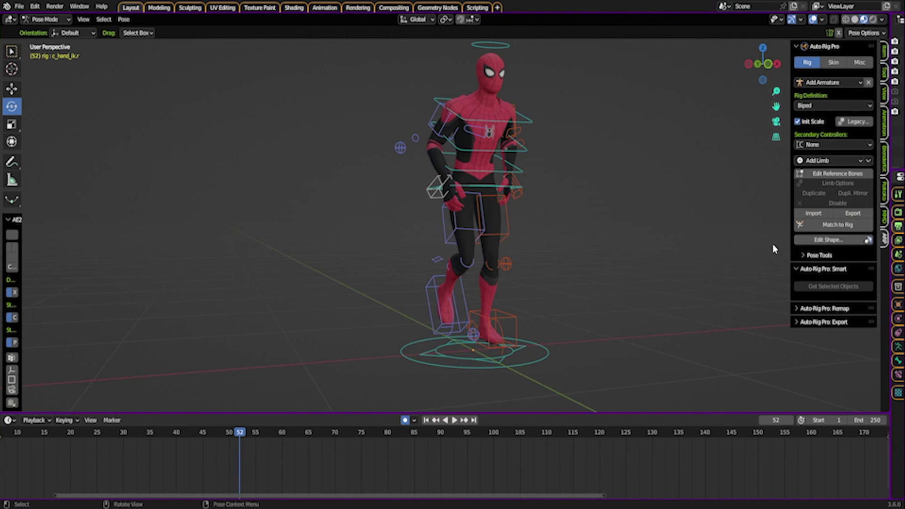
left_click(803, 255)
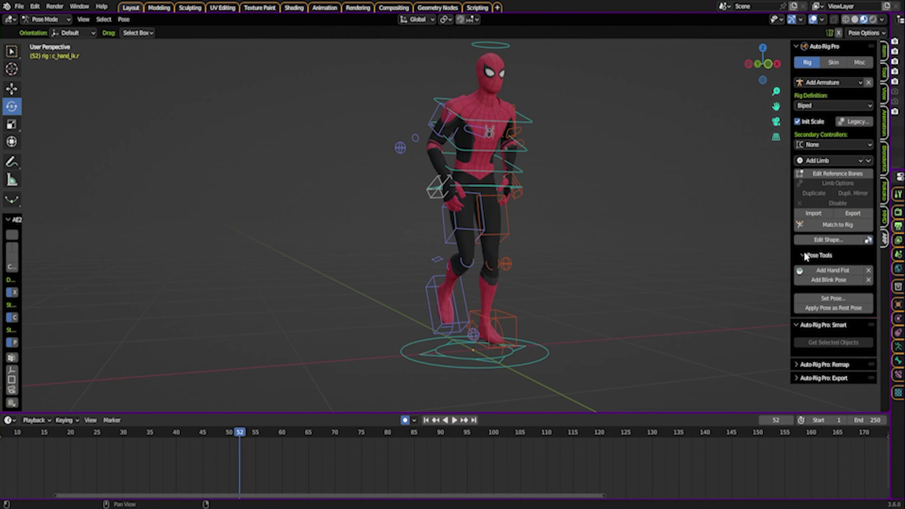